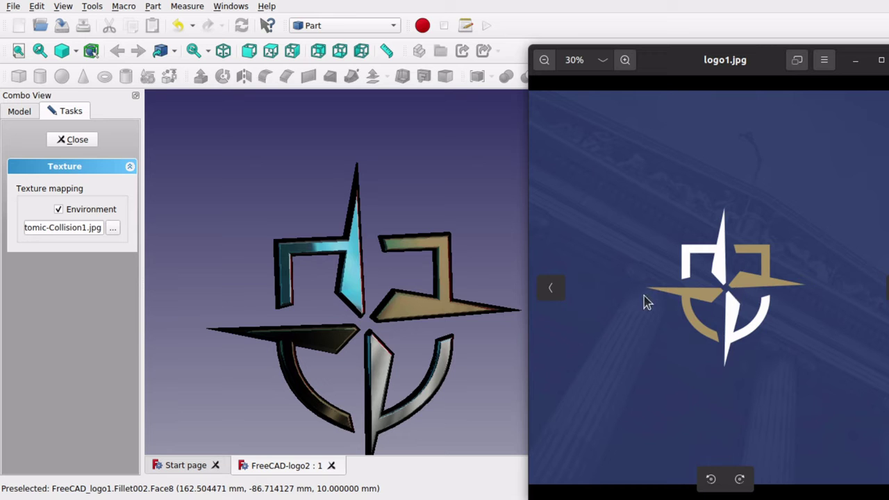
middle_click_drag(417, 294, 452, 292)
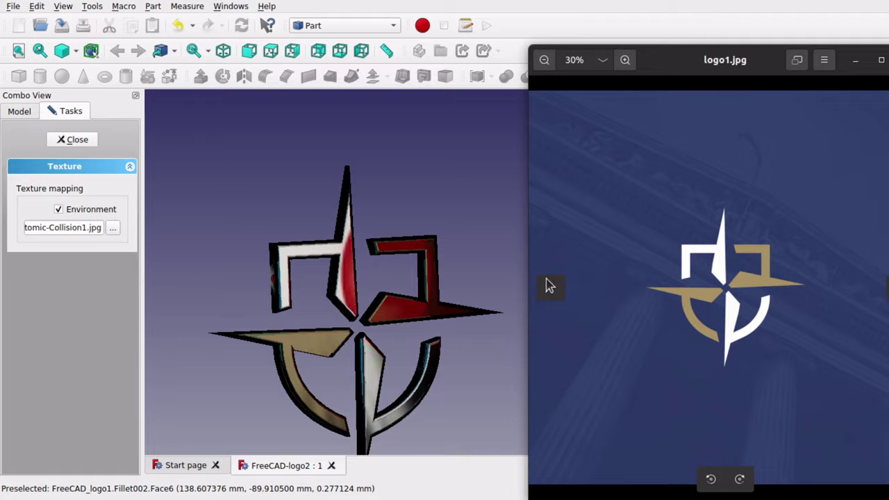
middle_click_drag(496, 257, 427, 258)
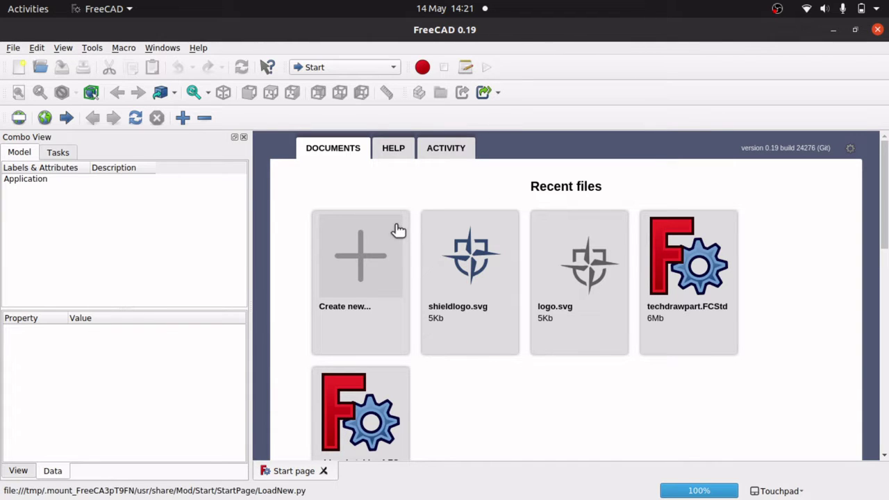
Create a new document and import ShieldStartlogo.svg from the Downloads folder as SVG geometry.
left_click(380, 239)
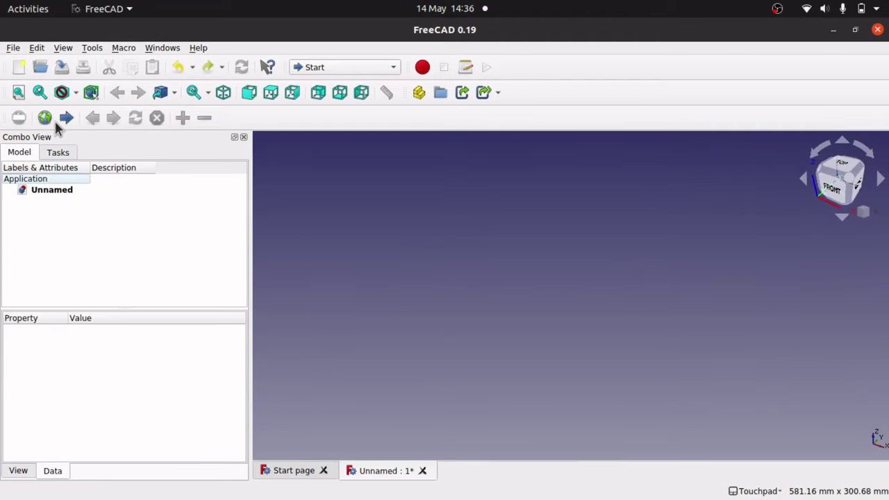
left_click(14, 47)
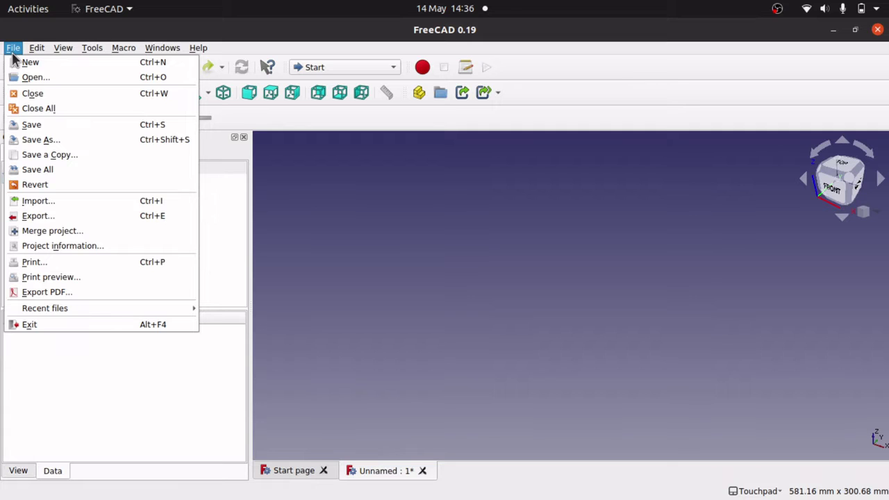
left_click(91, 201)
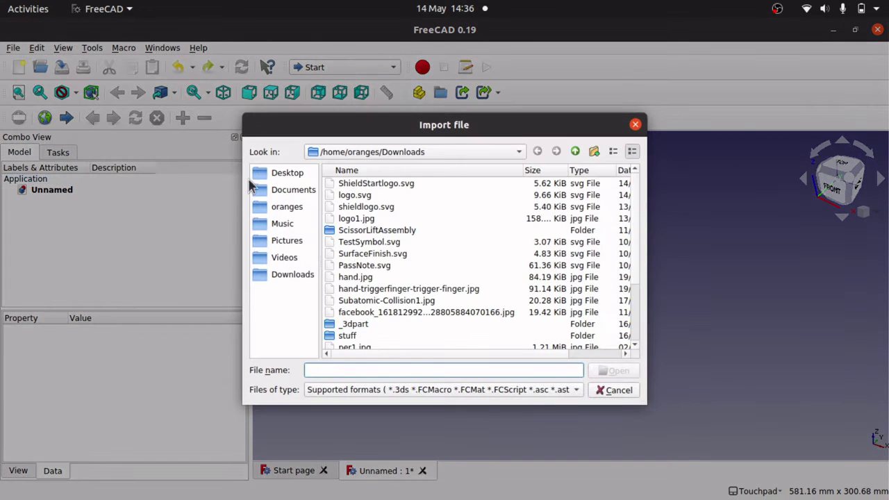
left_click(375, 185)
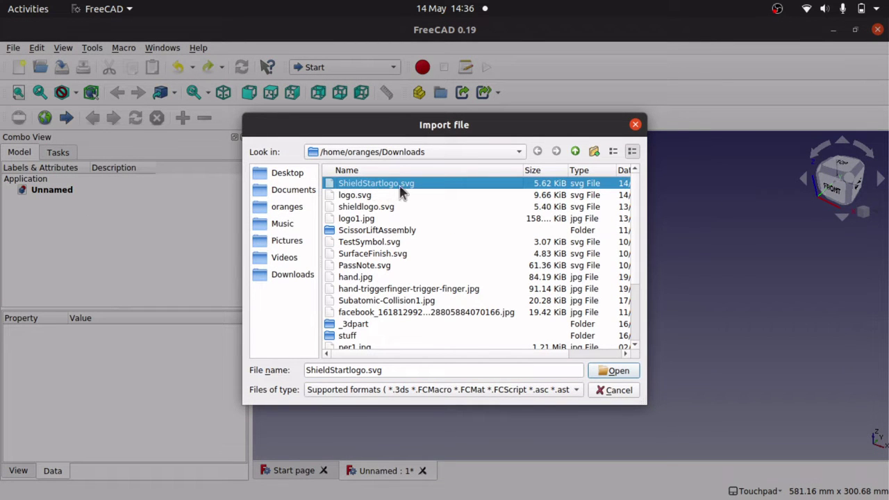
left_click(613, 370)
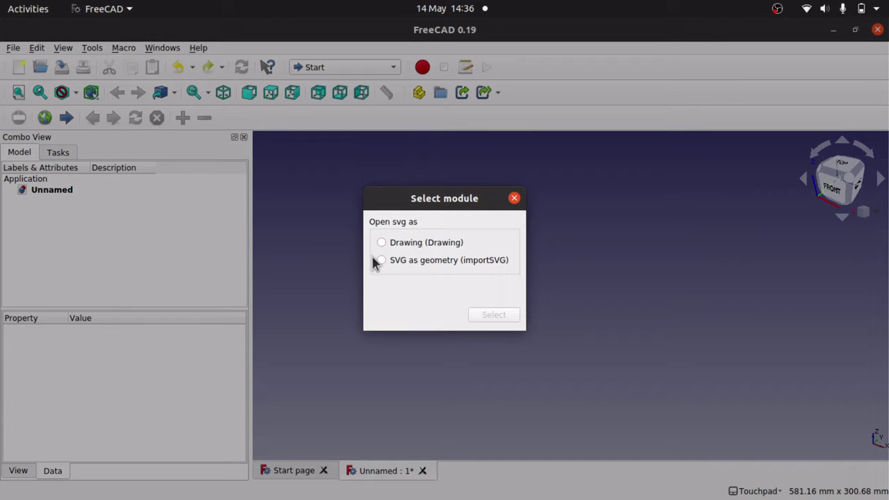
left_click(403, 260)
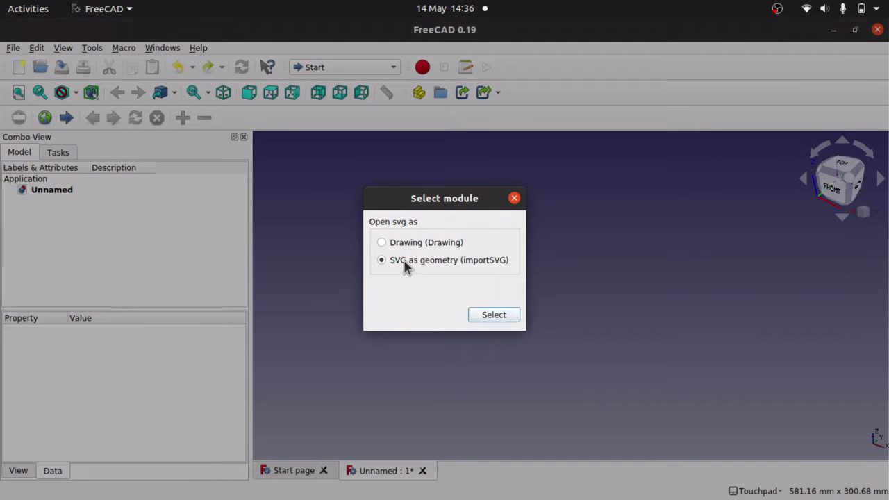
left_click(497, 316)
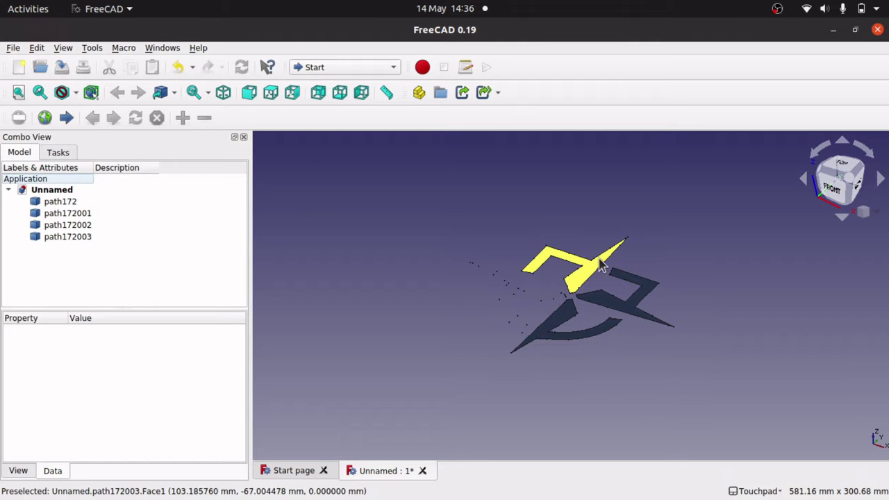
Examine the imported logo faces and the stray vertices of path172001 where one quarter of the logo lacks a face.
left_click_drag(562, 264, 496, 273, "alt")
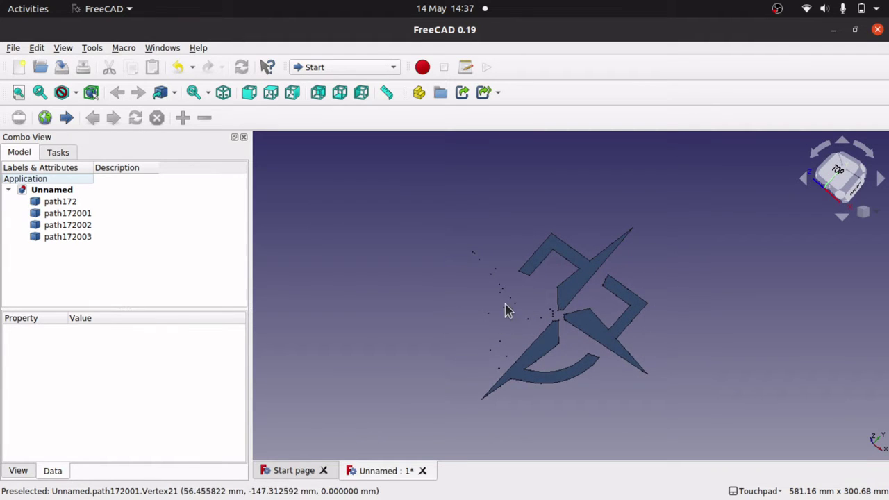
right_click(506, 303)
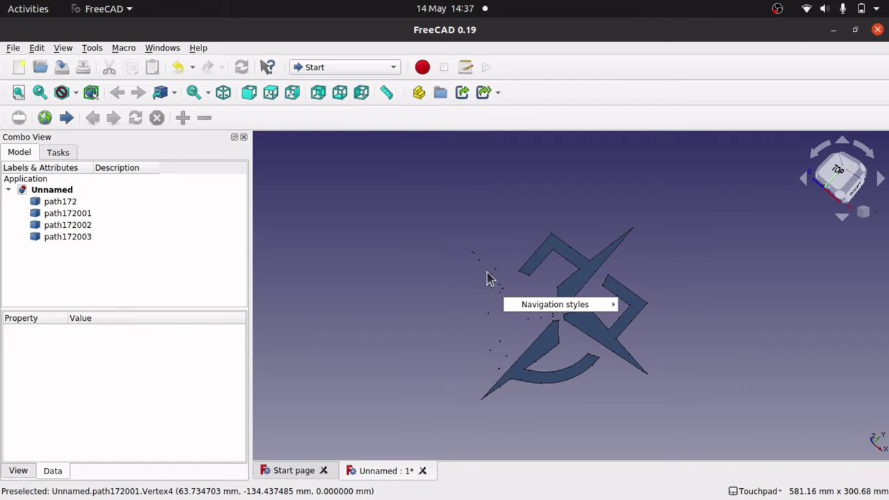
left_click(487, 292)
left_click(511, 300)
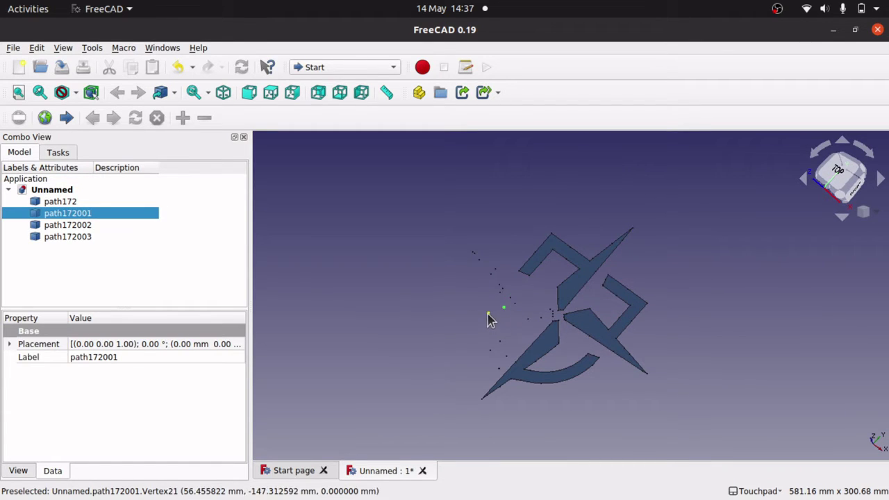
left_click(487, 313)
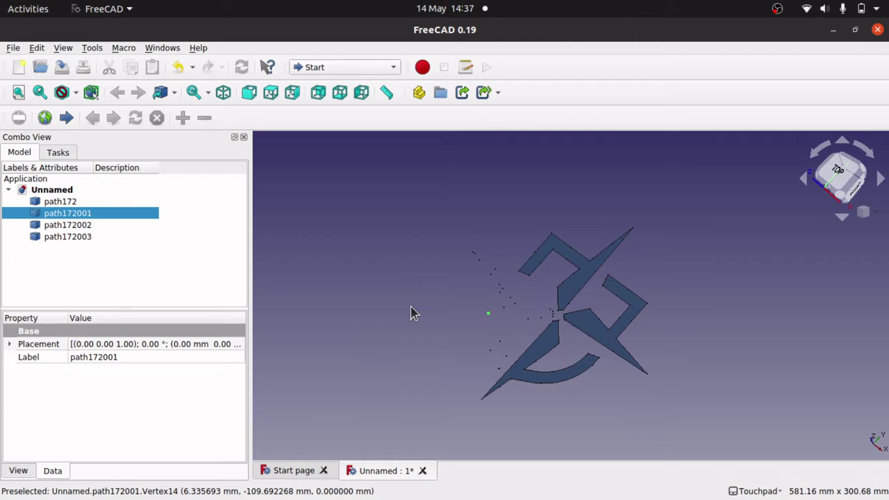
Delete all four imported paths, path172 to path172003, from the document.
left_click(62, 192)
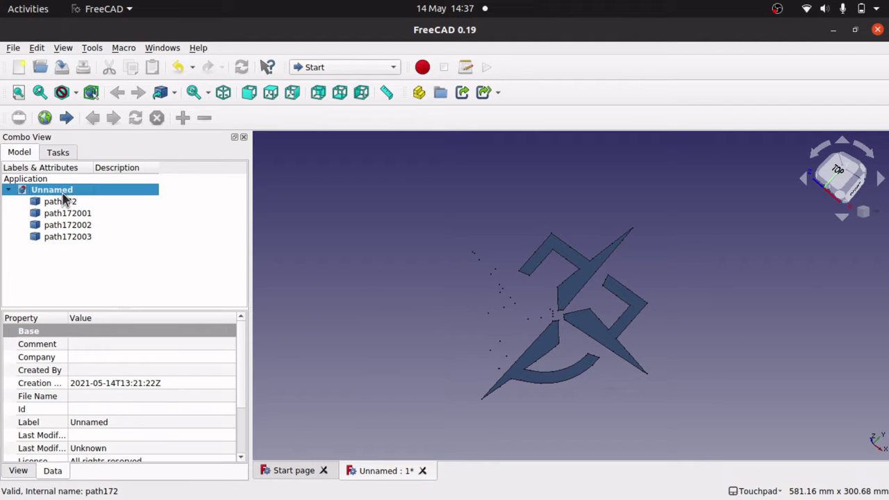
left_click(62, 201)
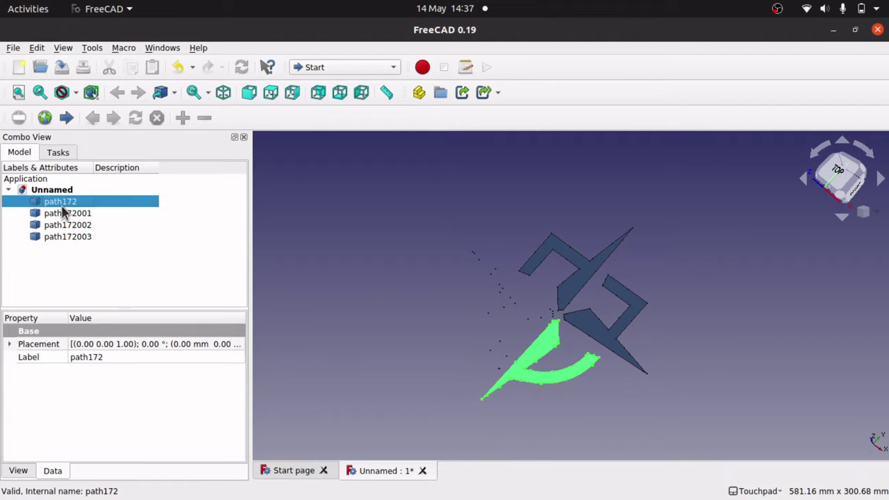
left_click(78, 237, "shift")
key("Delete")
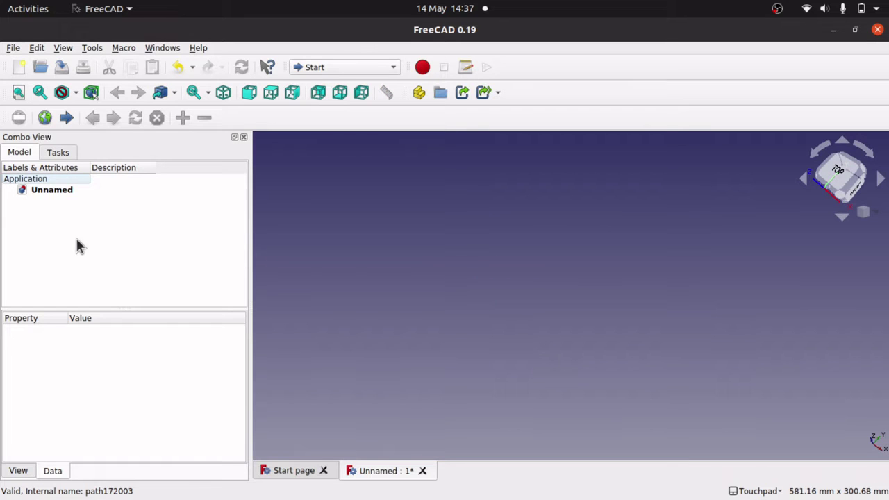
Switch to Inkscape and inspect the nodes of the logo path in ShieldStartlogo.svg, ending with the whole logo in view.
key("super")
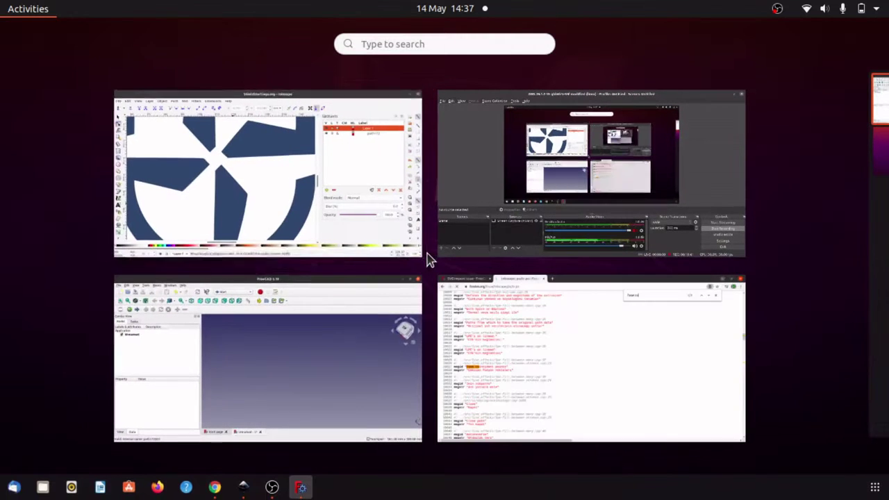
left_click(294, 179)
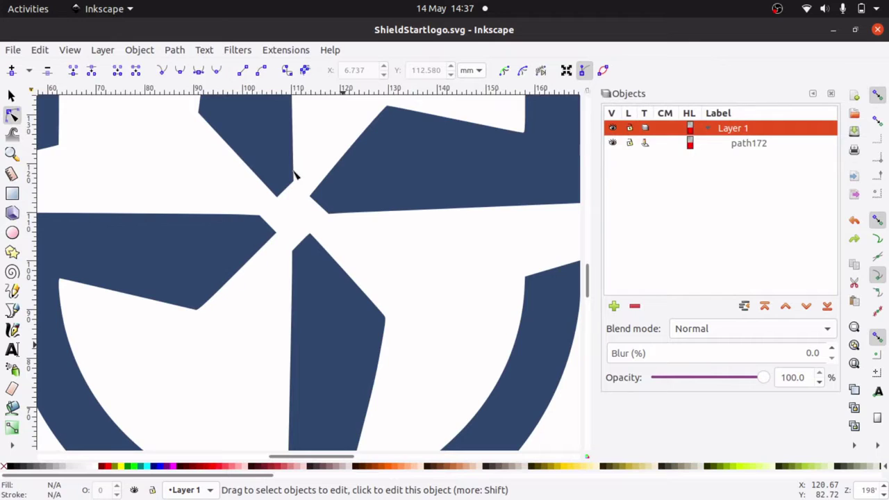
left_click(204, 242)
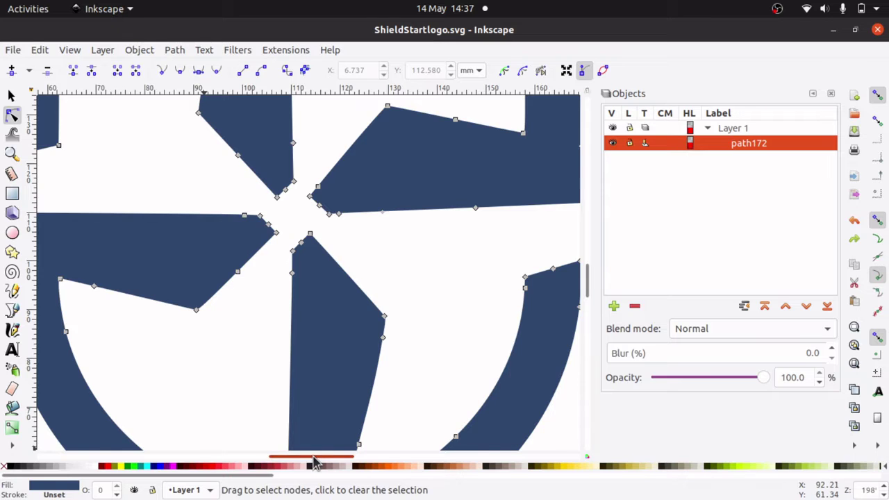
mouse_move(310, 457)
left_mouse_down()
mouse_move(264, 462)
mouse_move(318, 452)
left_mouse_up()
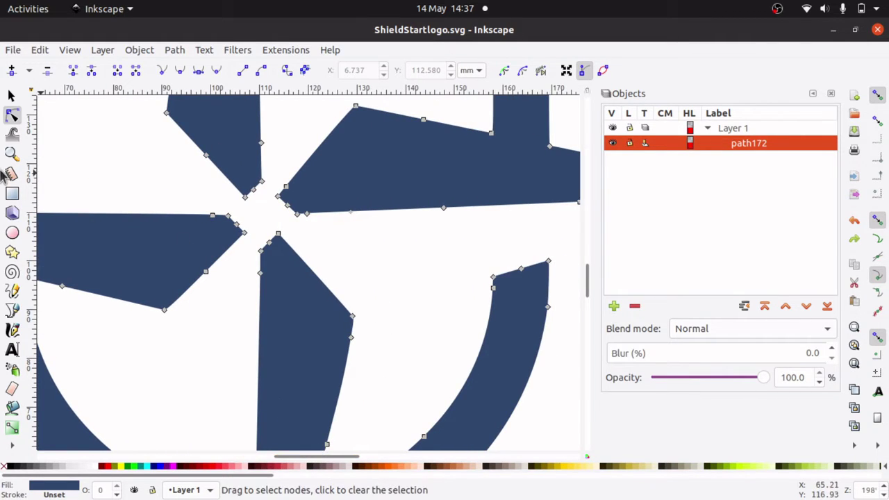
key("z")
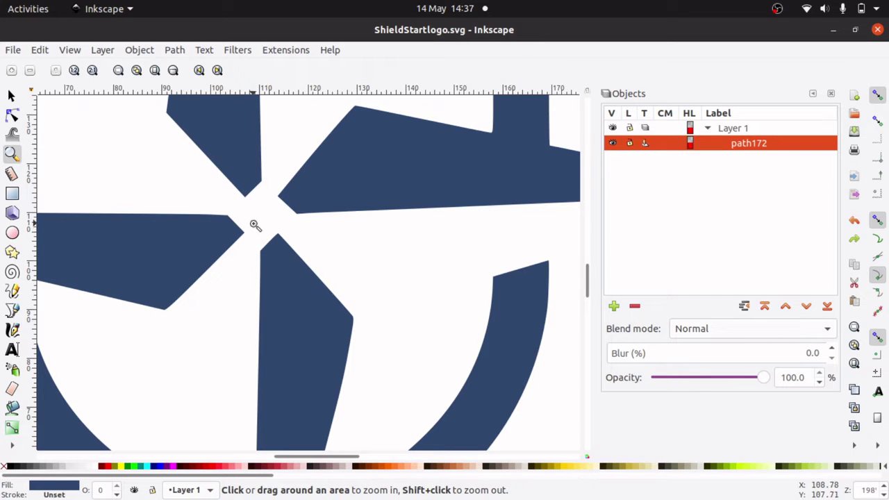
left_click(262, 224, "shift")
left_click(262, 224, "shift")
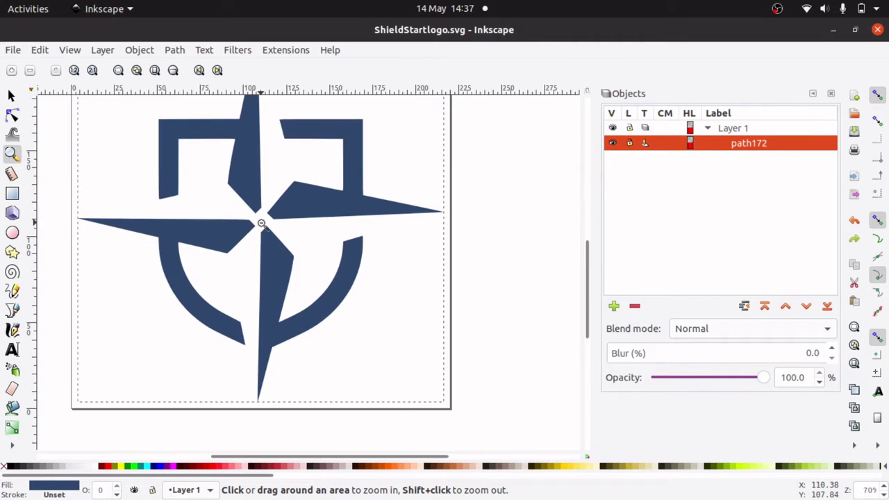
left_click(262, 224, "shift")
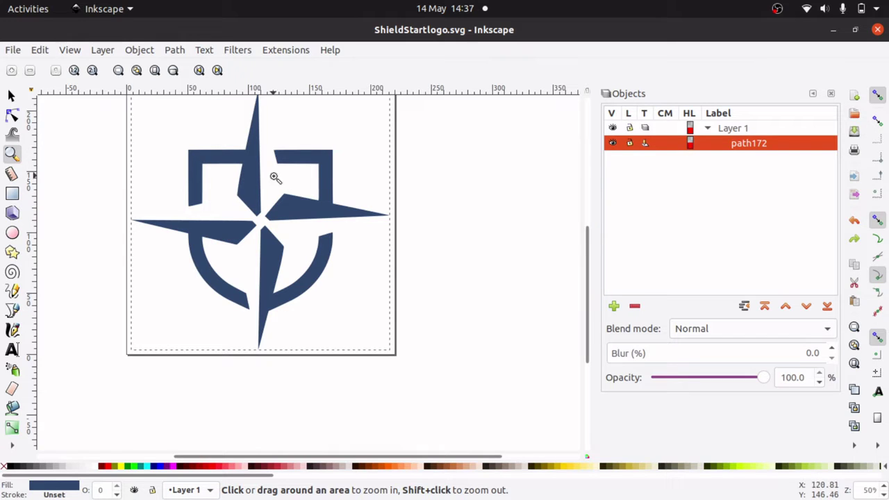
Break the single logo path apart into separate paths and clear the selection.
left_click(11, 95)
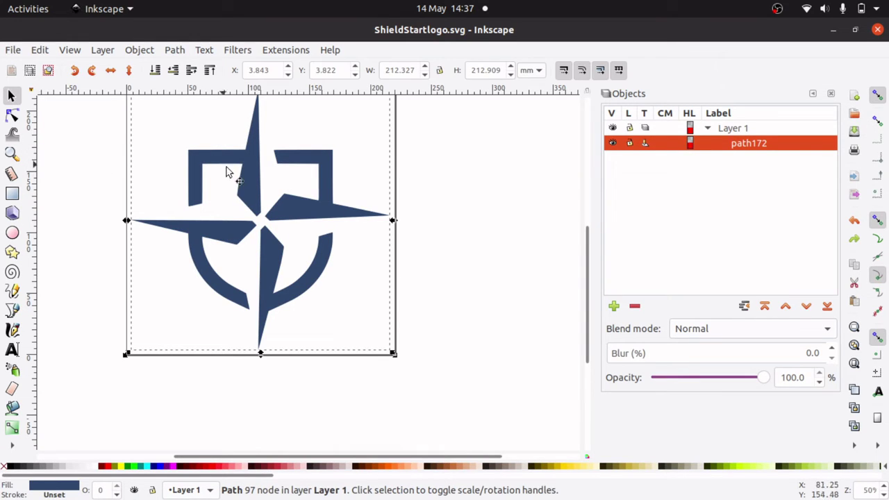
left_click(246, 177)
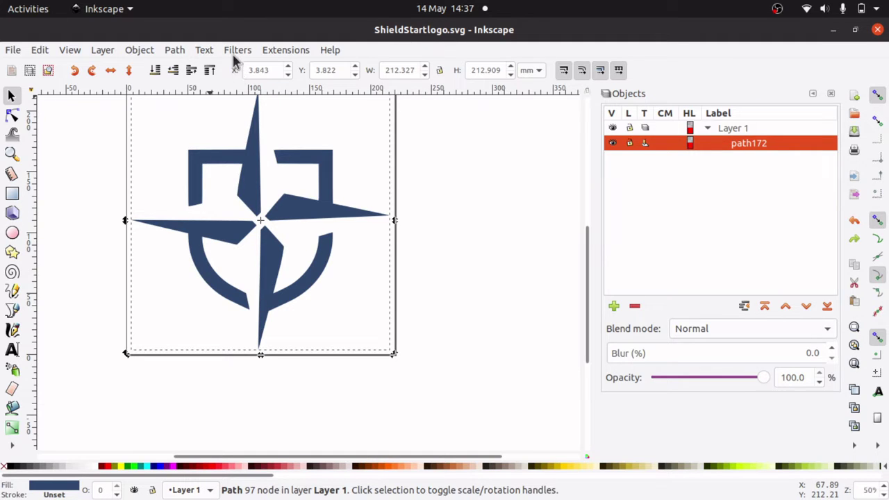
left_click(180, 55)
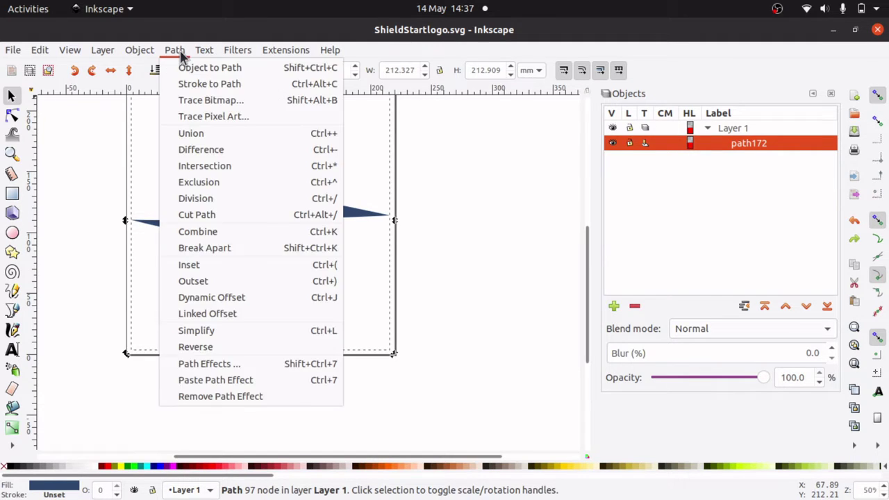
left_click(232, 248)
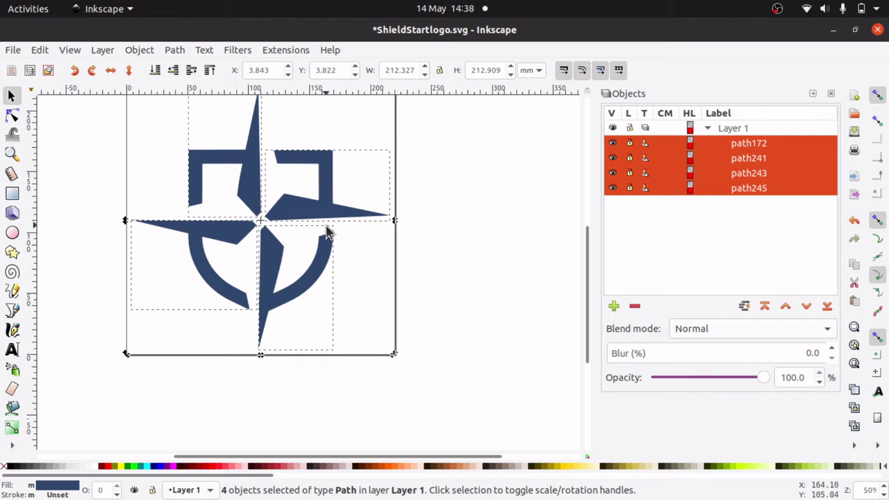
left_click(360, 286)
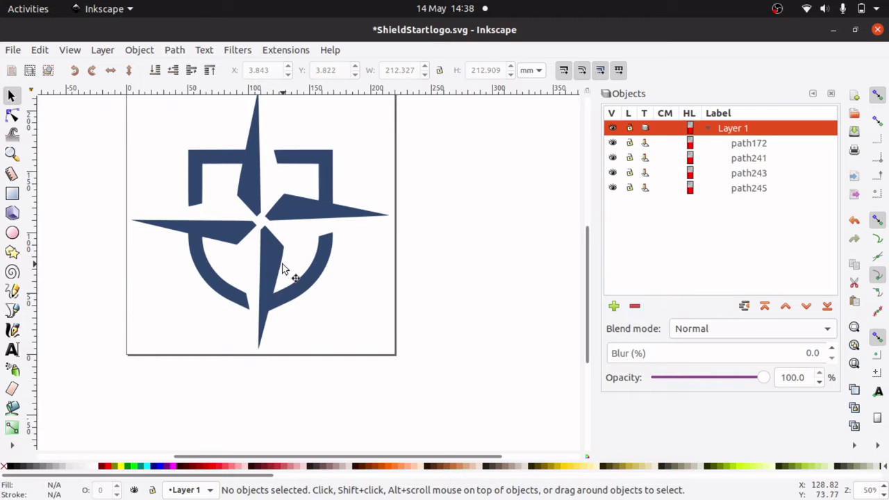
Move the logo's lower-right and upper-right pieces aside to check that they are independent, and undo both moves.
left_click_drag(290, 275, 367, 334)
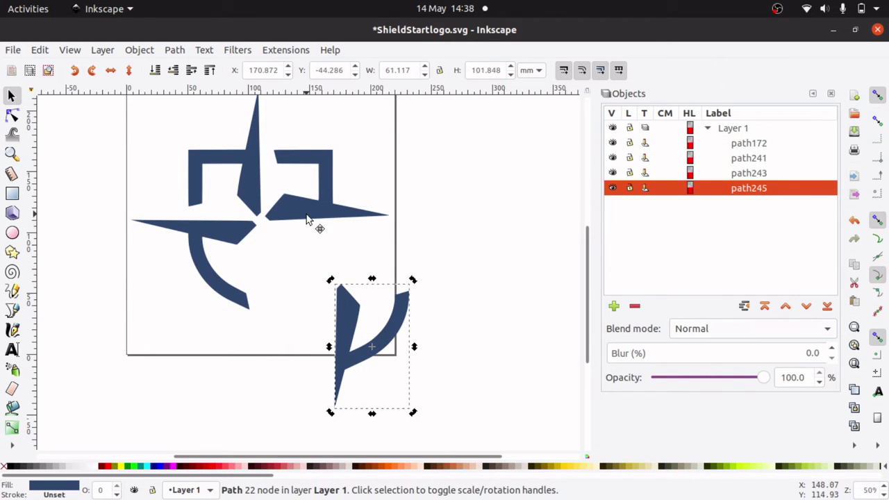
left_click_drag(308, 218, 380, 224)
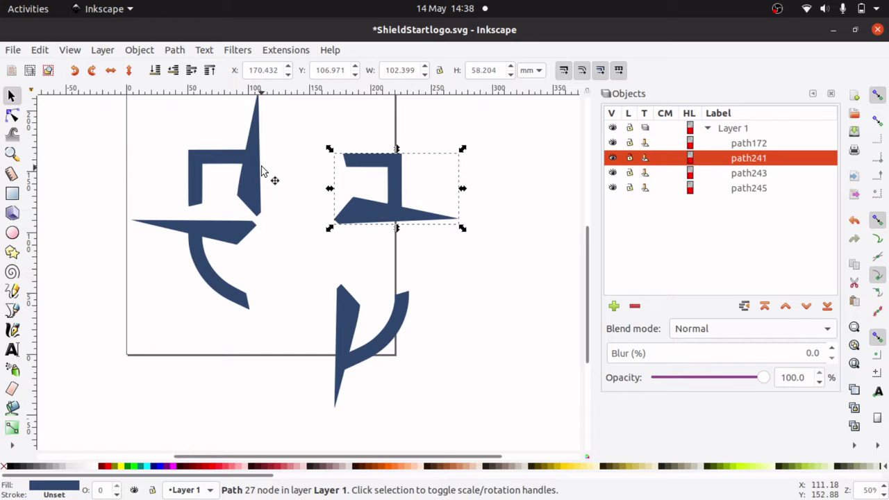
key("ctrl")
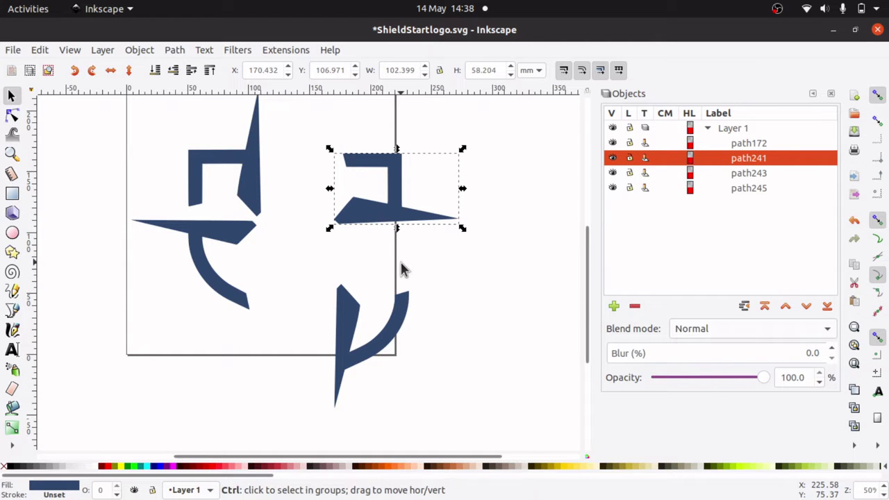
key("ctrl+z")
key("ctrl+z")
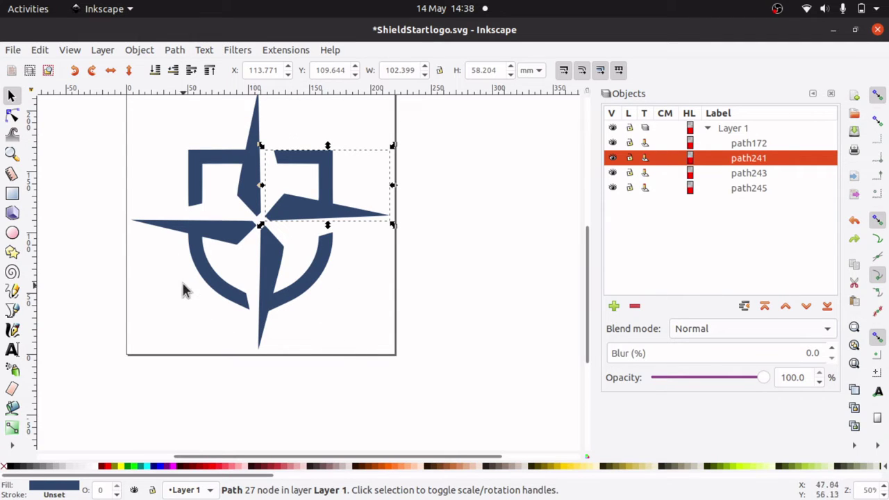
Inspect the nodes of the logo's lower-right piece in a close-up view.
left_click(219, 289)
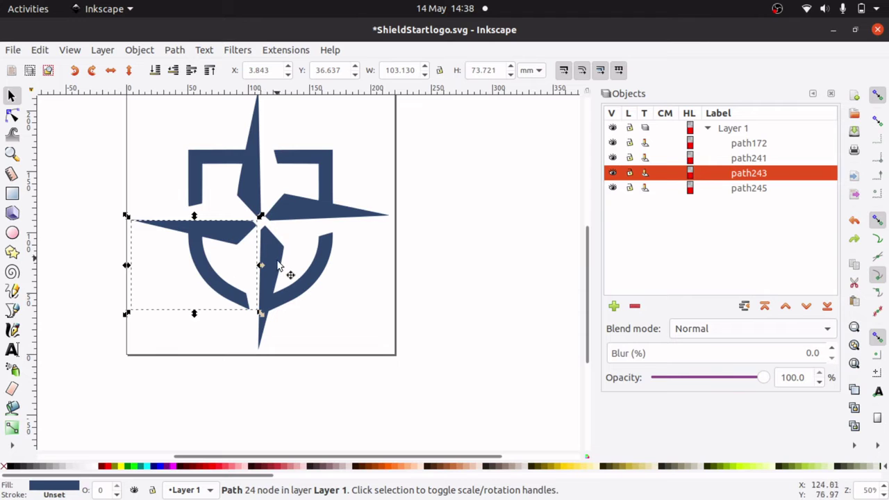
left_click(12, 154)
left_click(278, 259)
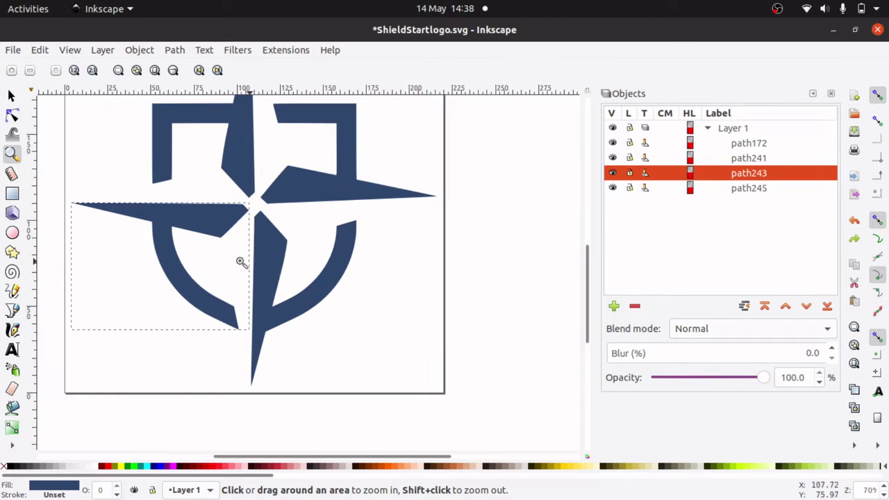
left_click(11, 115)
left_click(277, 254)
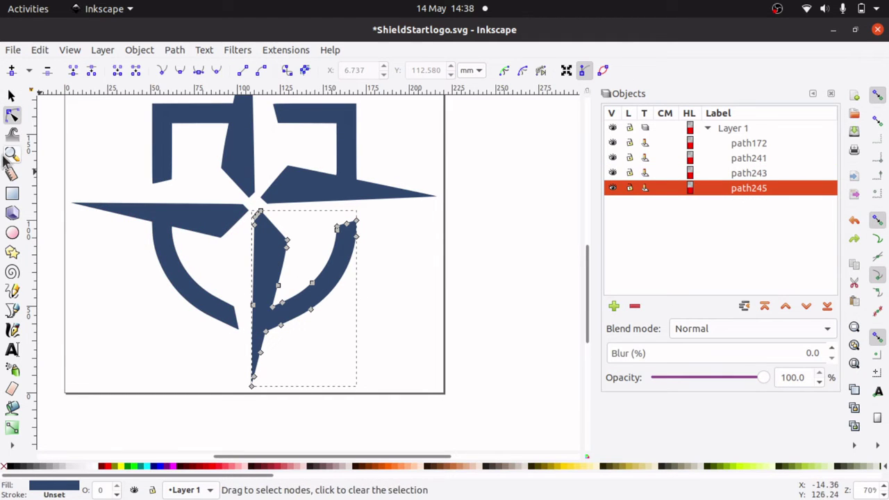
left_click(11, 154)
left_click(271, 253)
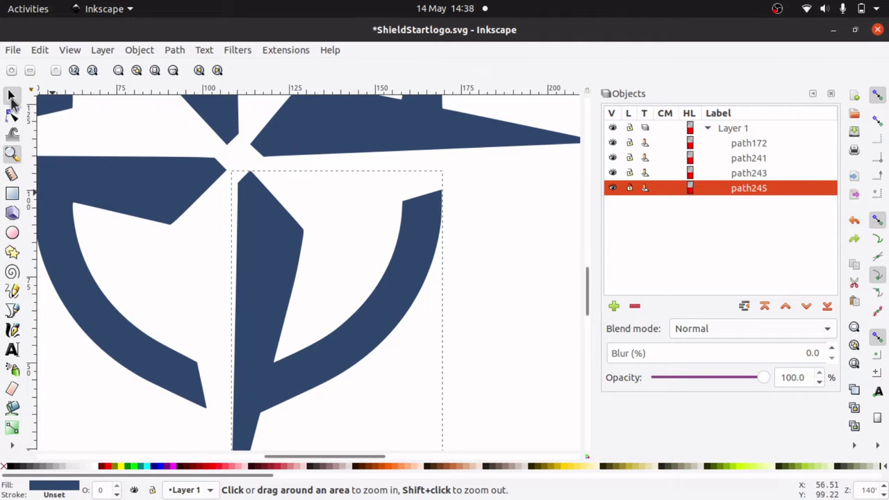
left_click(11, 96)
key("n")
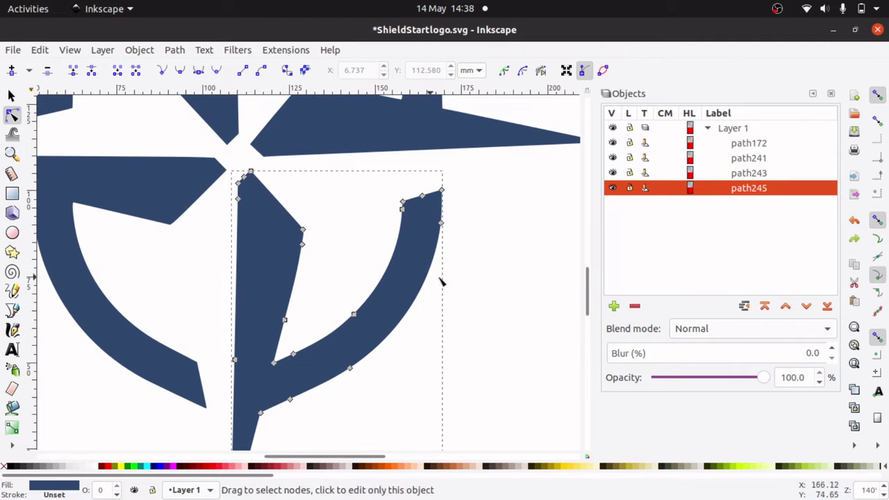
Compare the node layout of the lower-left and lower-right pieces along their curved bands and the lower star point.
mouse_move(587, 292)
left_mouse_down()
mouse_move(594, 333)
mouse_move(594, 299)
left_mouse_up()
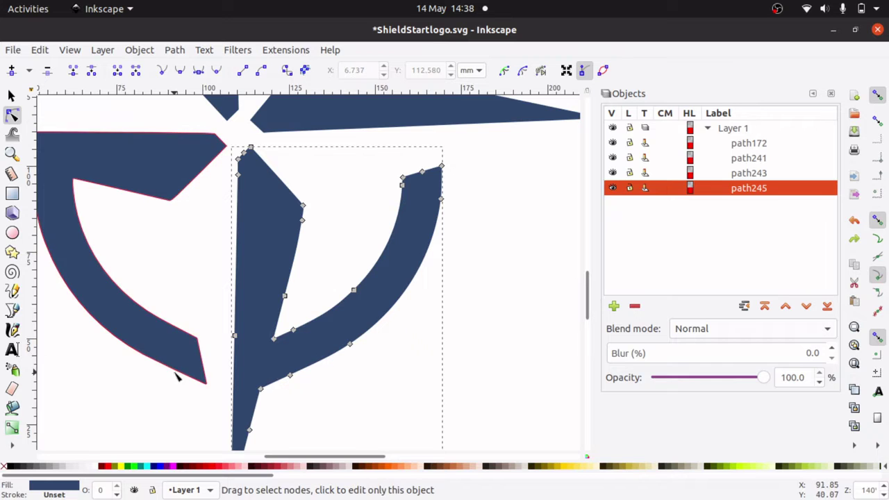
left_click(168, 347)
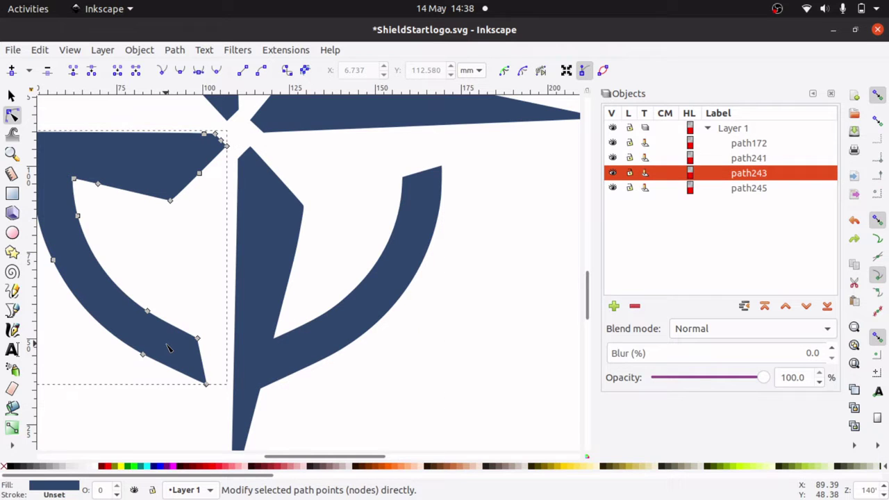
left_click(261, 239)
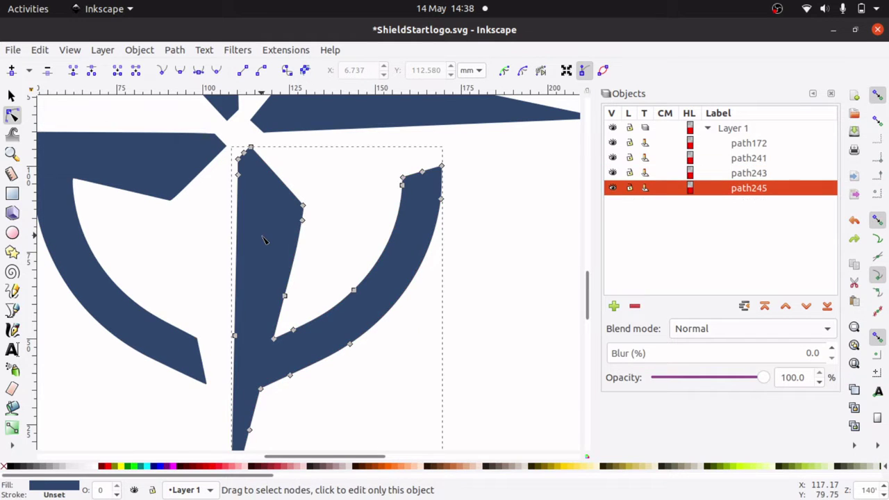
left_click(138, 334)
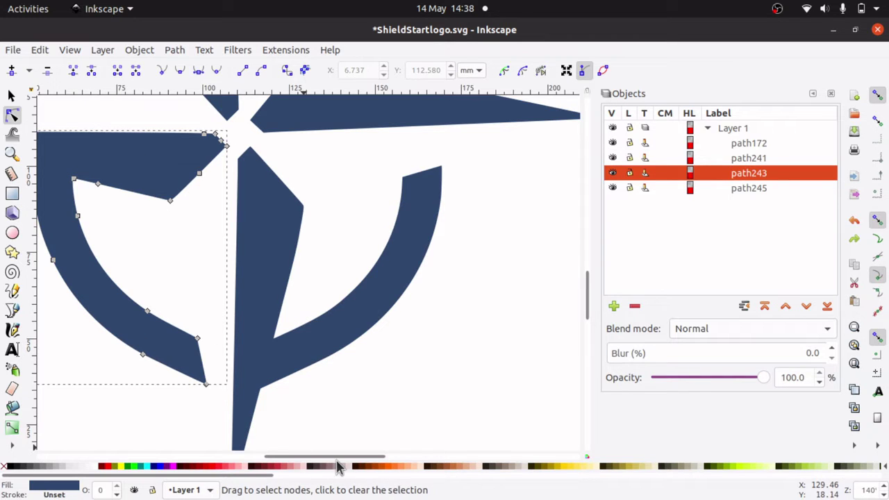
left_click_drag(352, 457, 297, 453)
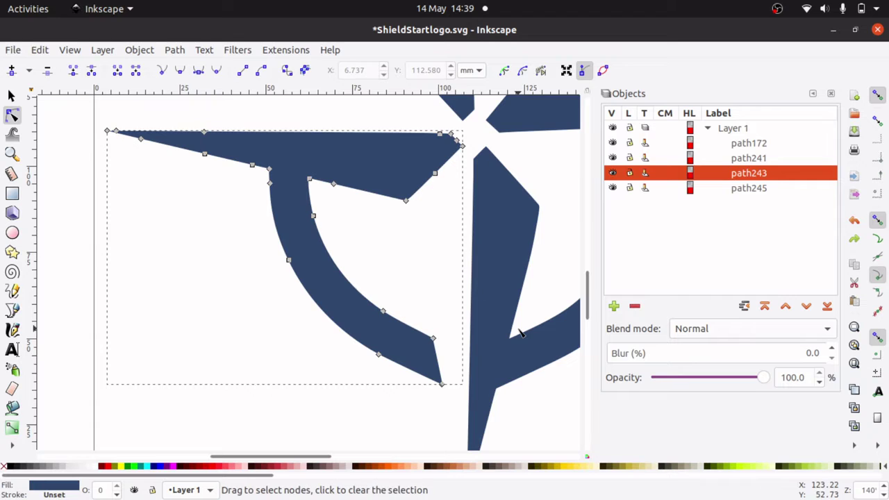
left_click_drag(588, 307, 587, 324)
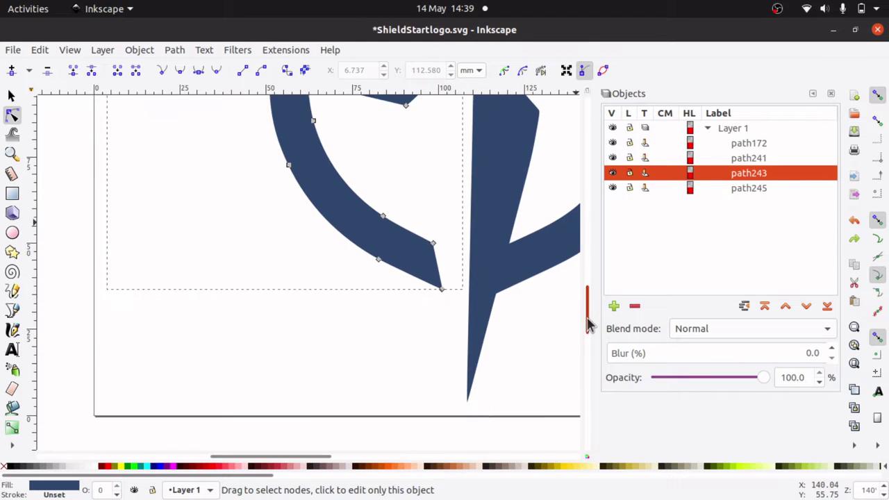
left_click(494, 320)
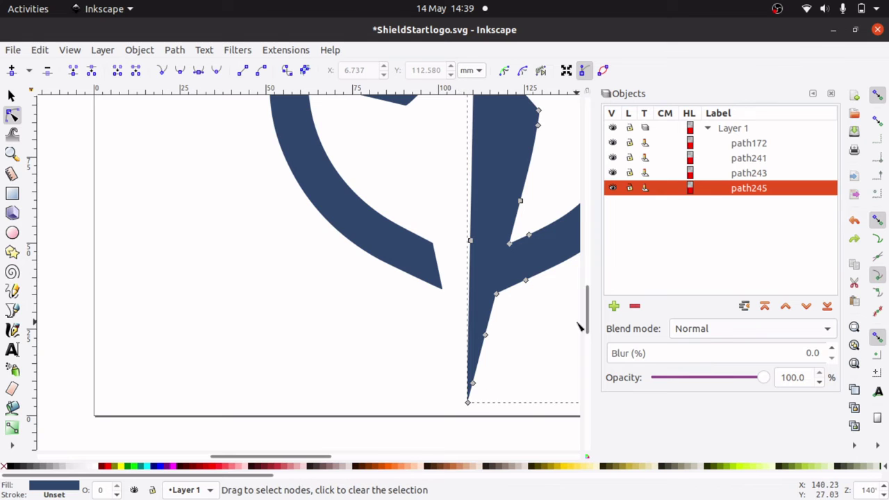
scroll(587, 292, "up", 4)
scroll(588, 285, "up", 4)
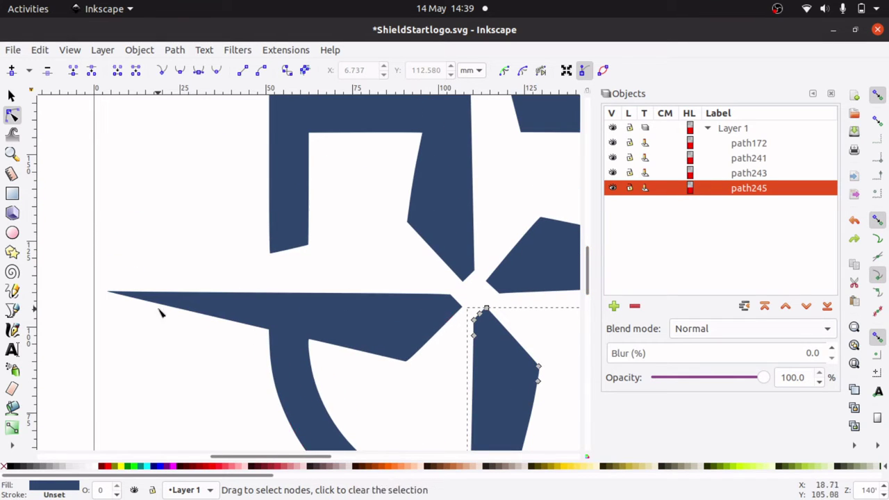
Examine the nodes along the pointed tip and upper edge of the logo's lower-left piece at high magnification.
left_click(227, 312)
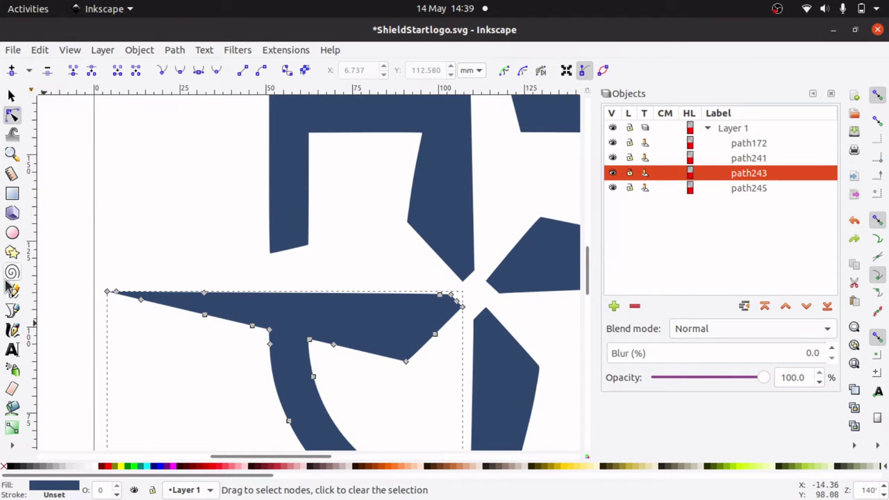
left_click(11, 154)
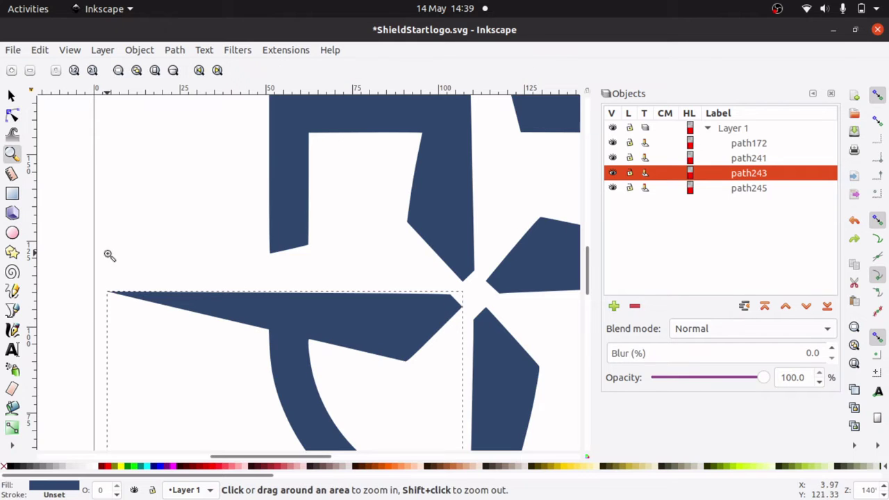
left_click(115, 291)
left_click(118, 290)
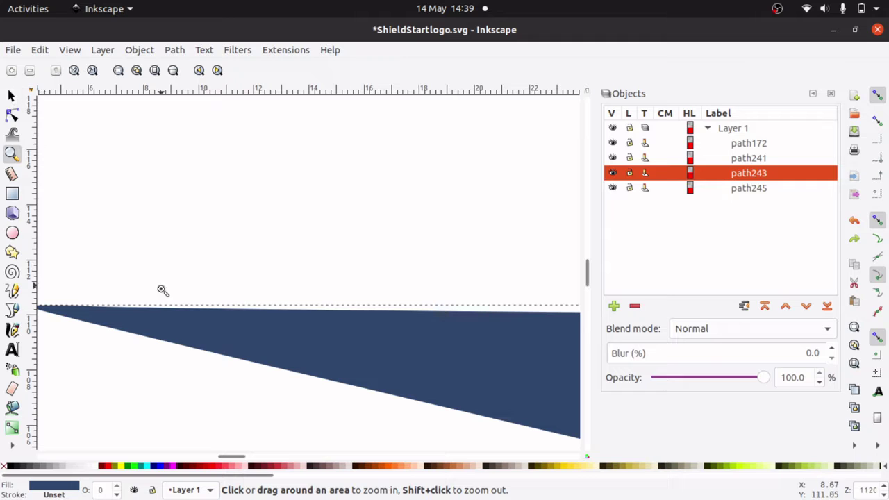
key("s")
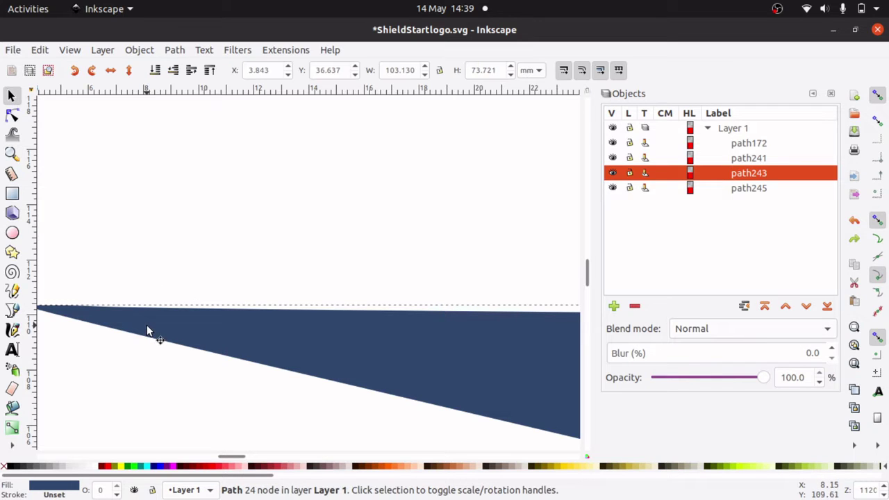
key("n")
mouse_move(234, 462)
left_mouse_down()
mouse_move(213, 463)
mouse_move(309, 467)
mouse_move(224, 471)
mouse_move(244, 475)
left_mouse_up()
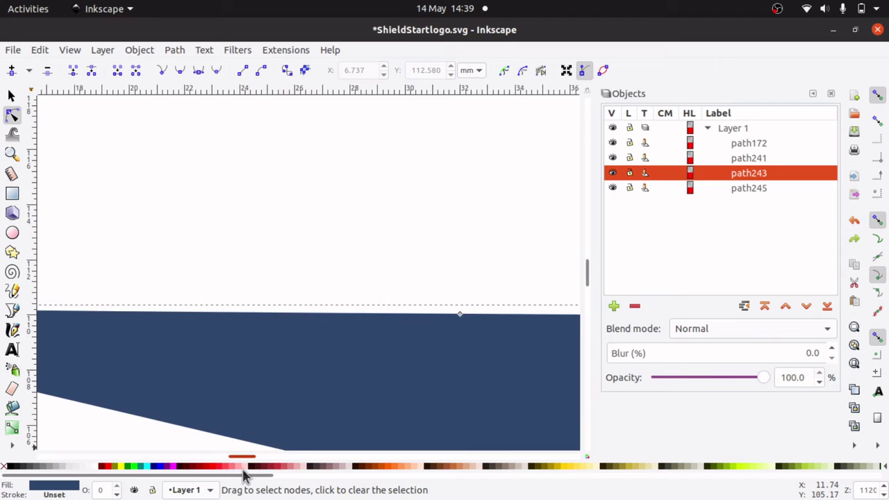
Simplify the path of the logo's lower-left piece, path243, and save the SVG file.
left_click(14, 157)
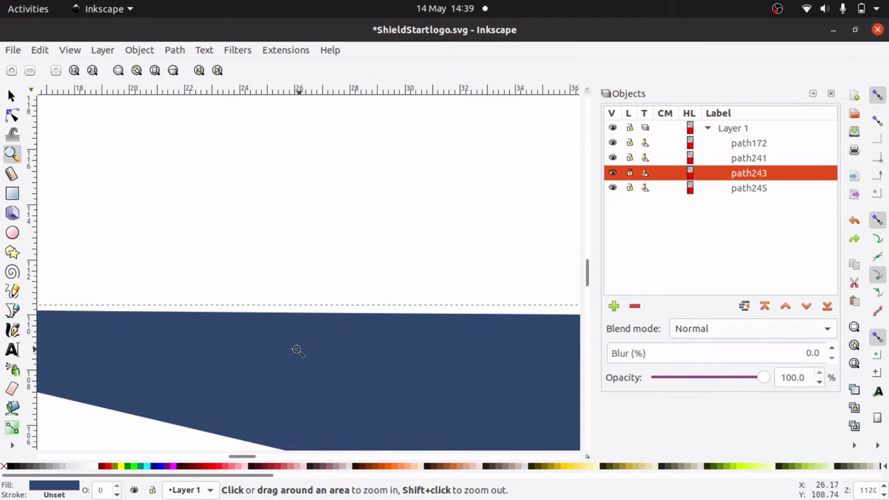
left_click(343, 334, "shift")
left_click(342, 333, "shift")
left_click(343, 333, "shift")
left_click(342, 334, "shift")
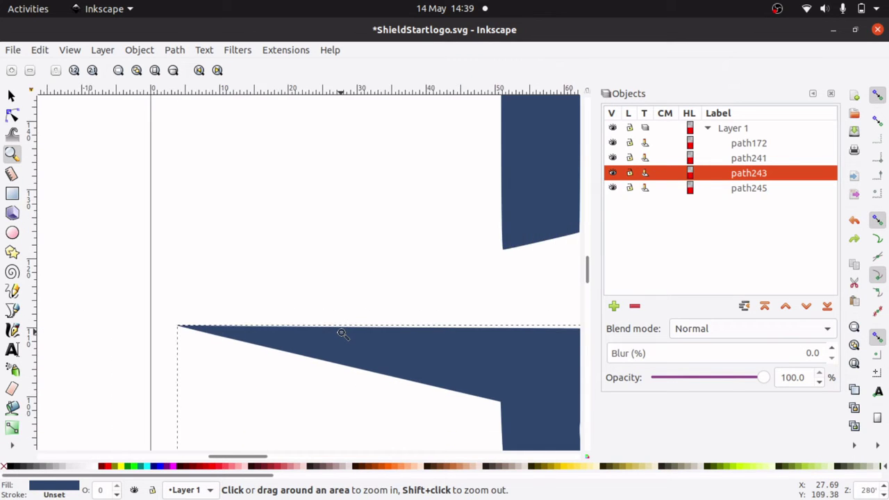
left_click(342, 334, "shift")
left_click(343, 333, "shift")
left_click(343, 333, "shift")
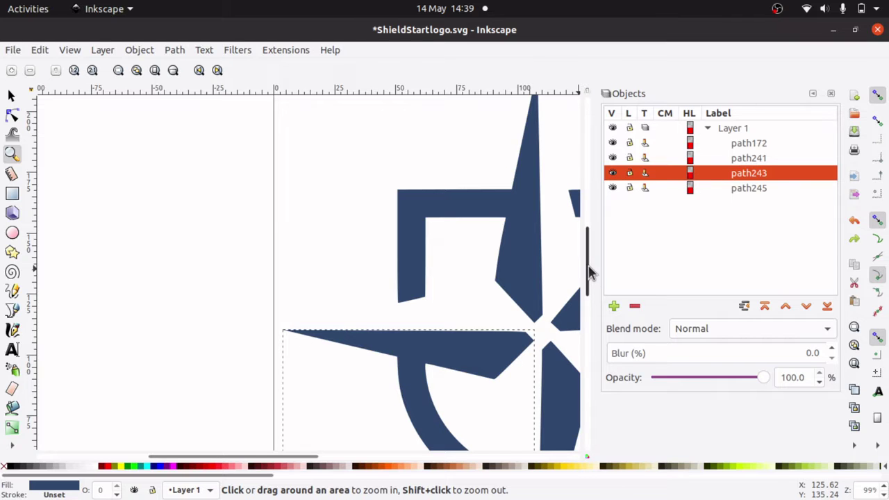
left_click_drag(589, 275, 591, 288)
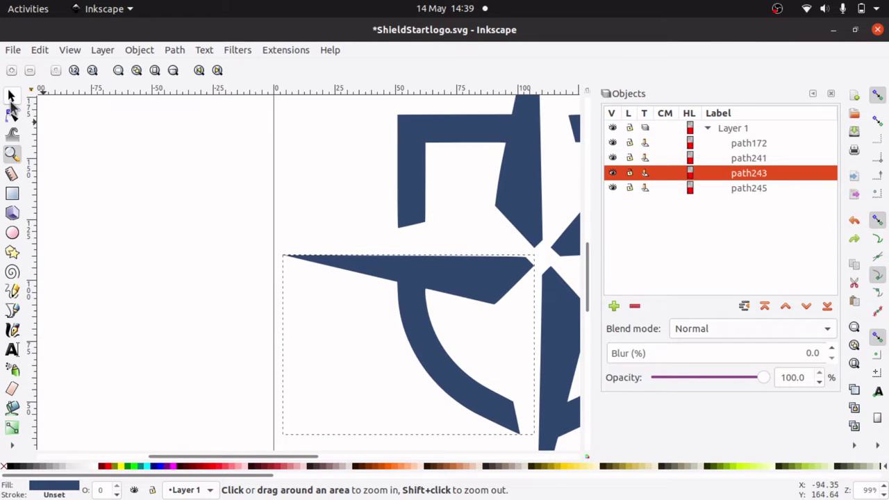
left_click(11, 96)
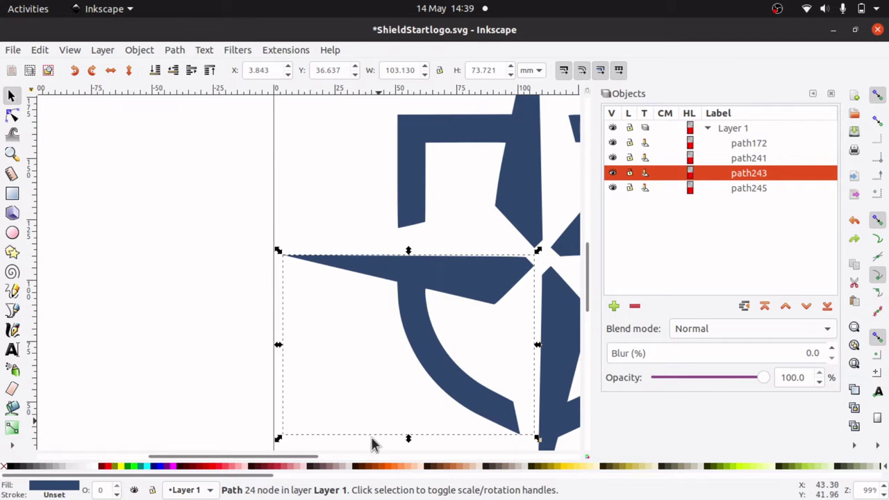
left_click_drag(285, 459, 333, 459)
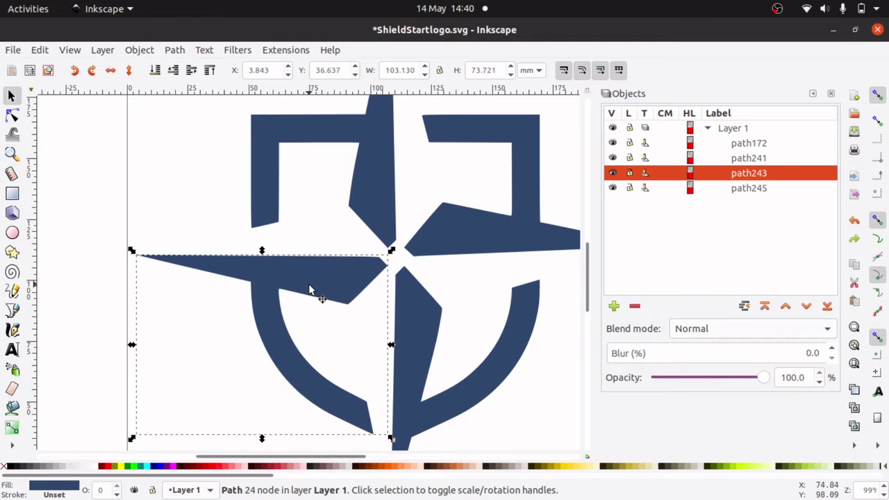
left_click(175, 51)
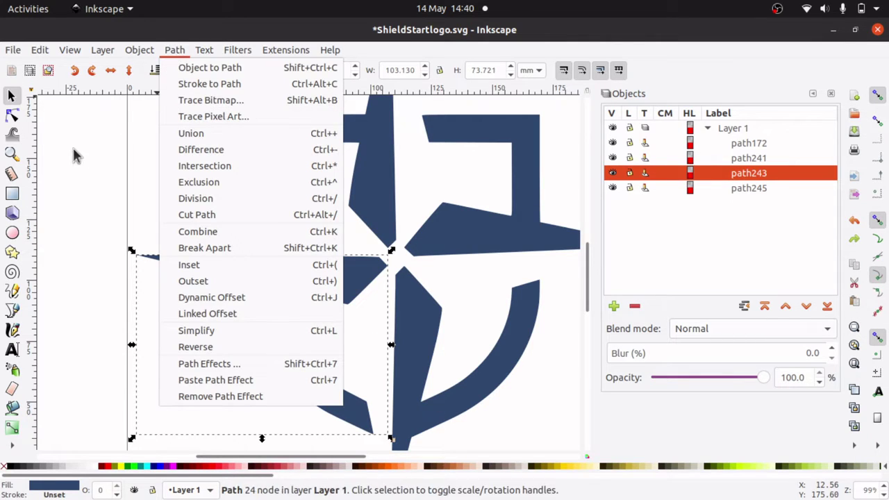
left_click(100, 278)
double_click(276, 278)
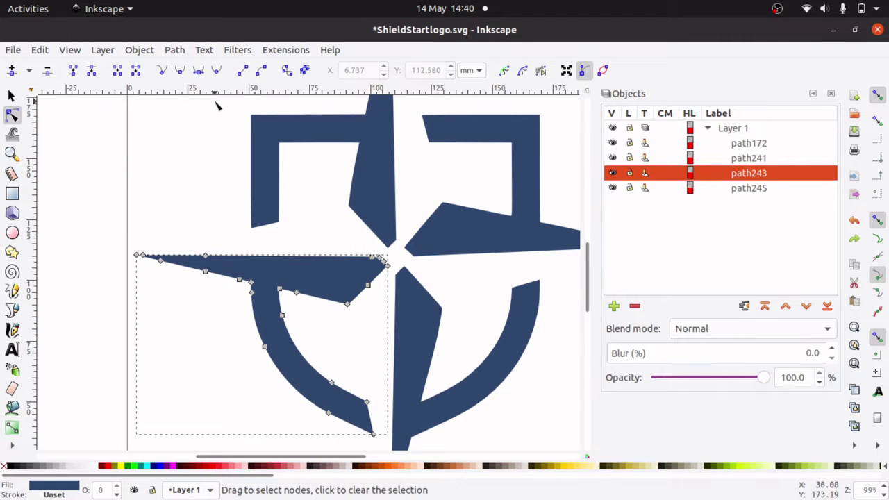
left_click(176, 52)
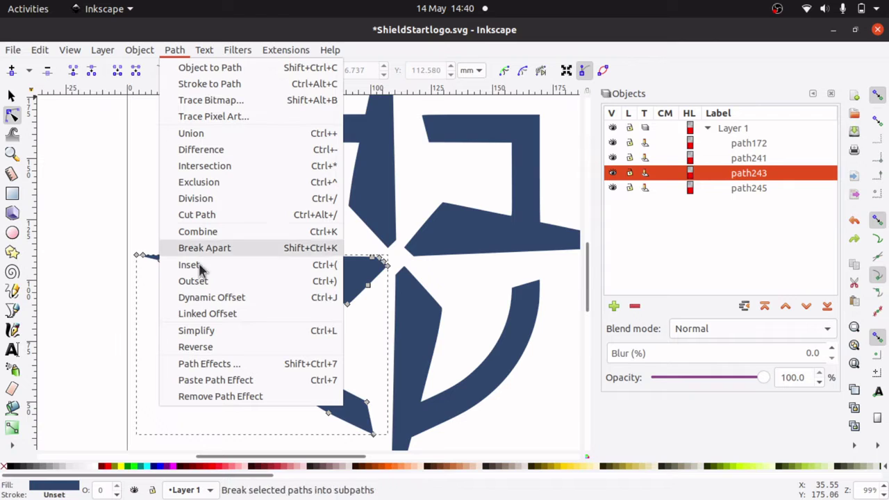
left_click(229, 331)
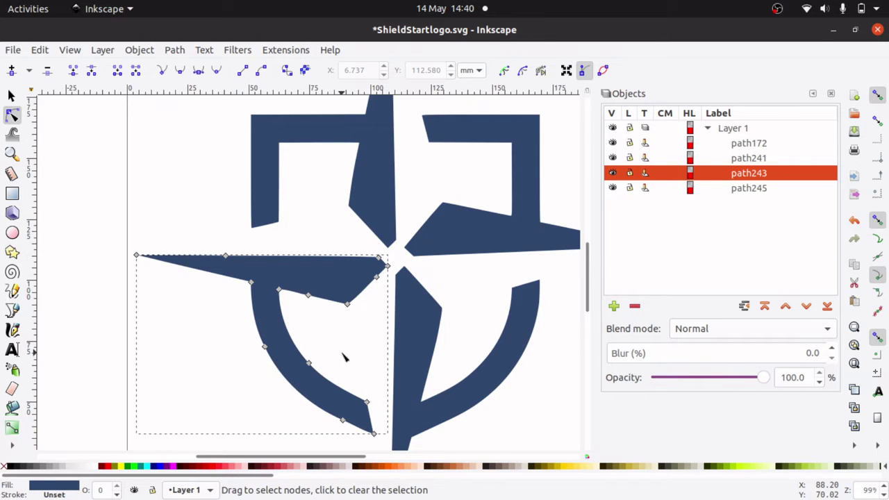
key("ctrl+s")
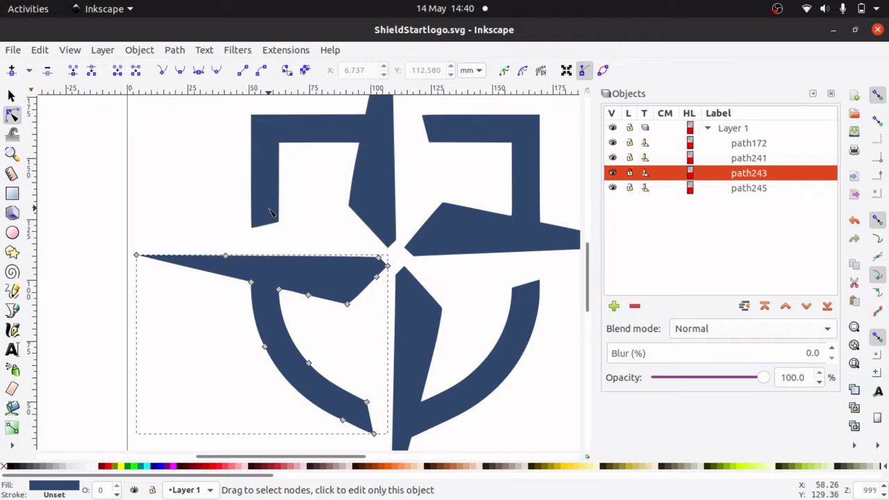
Switch to FreeCAD and import ShieldStartlogo.svg from Downloads into the open document using SVG as geometry (importSVG).
key("super")
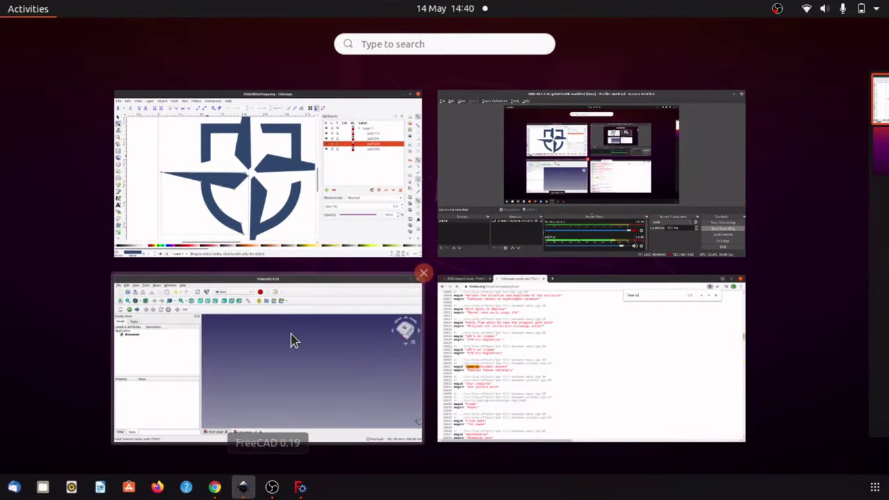
left_click(291, 339)
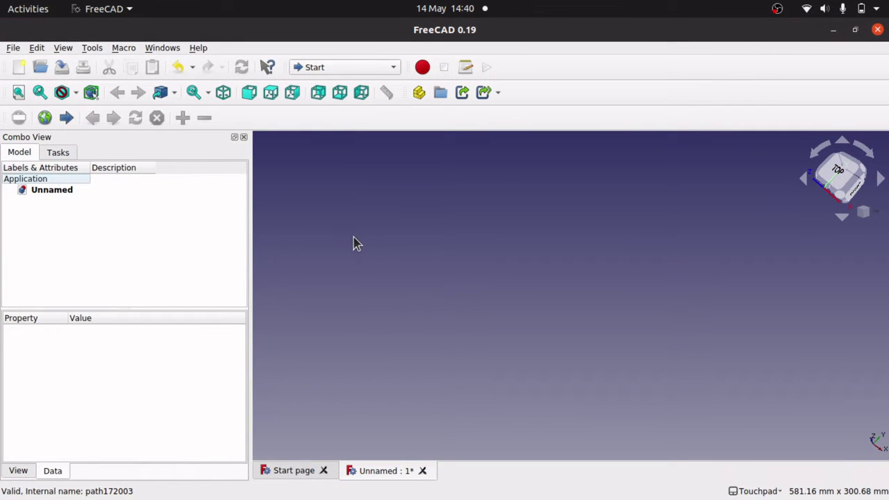
left_click(13, 49)
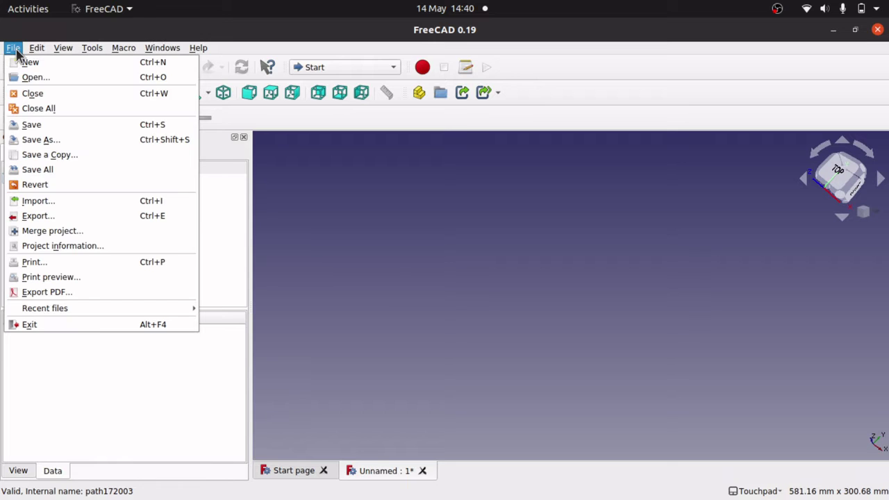
left_click(52, 200)
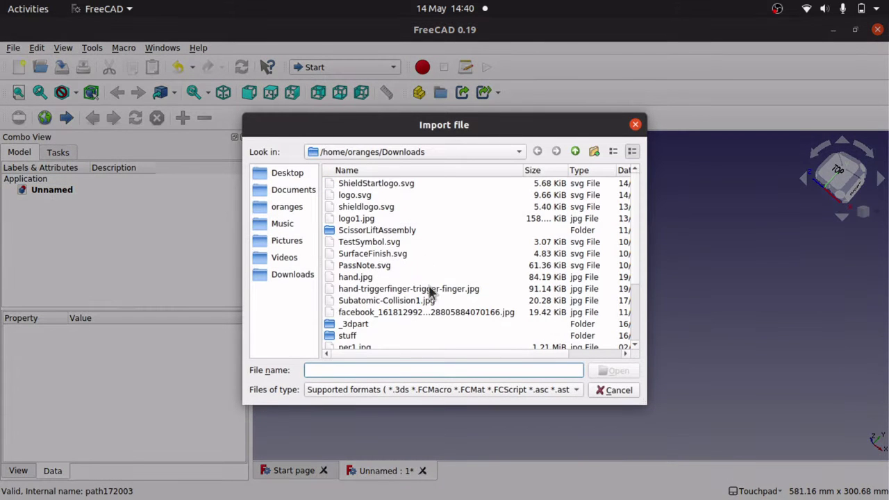
double_click(388, 183)
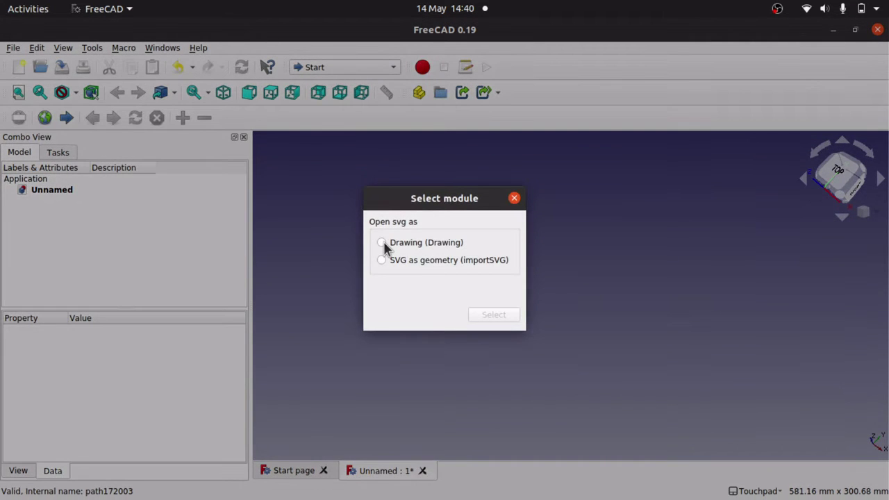
left_click(391, 260)
left_click(488, 314)
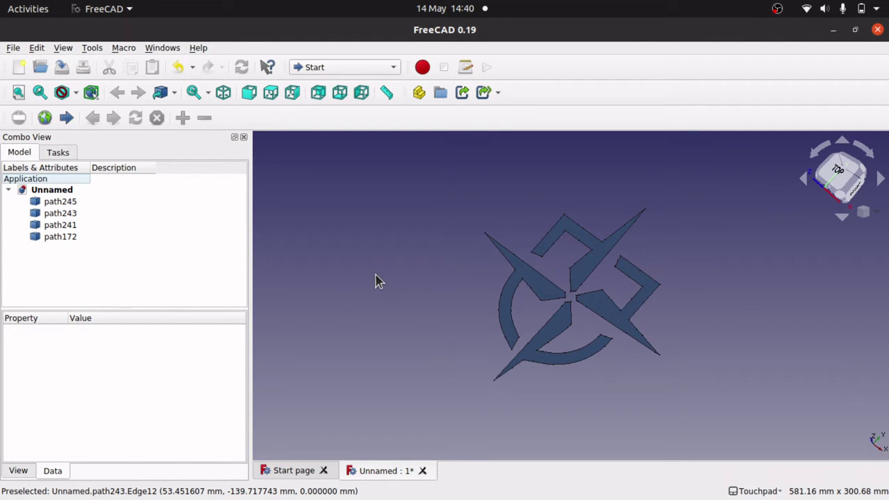
Check which part of the logo each of the imported paths path172, path241 and path243 forms.
middle_click_drag(512, 318, 522, 342)
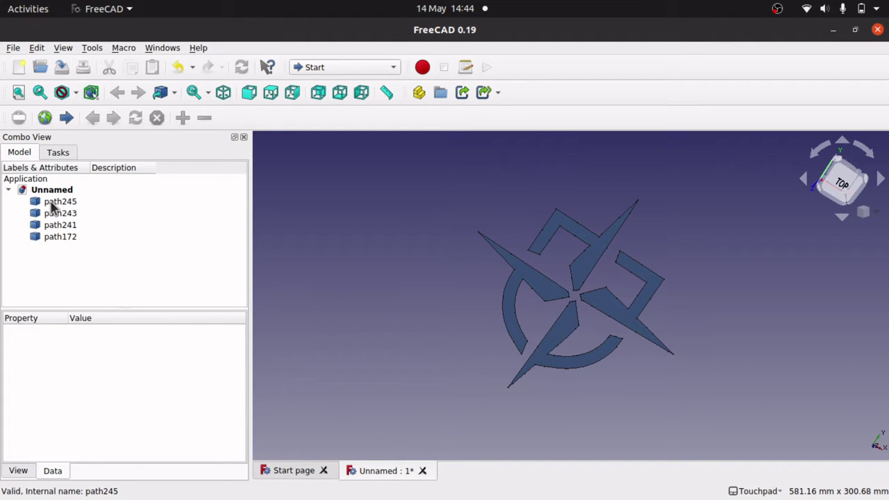
left_click(66, 243)
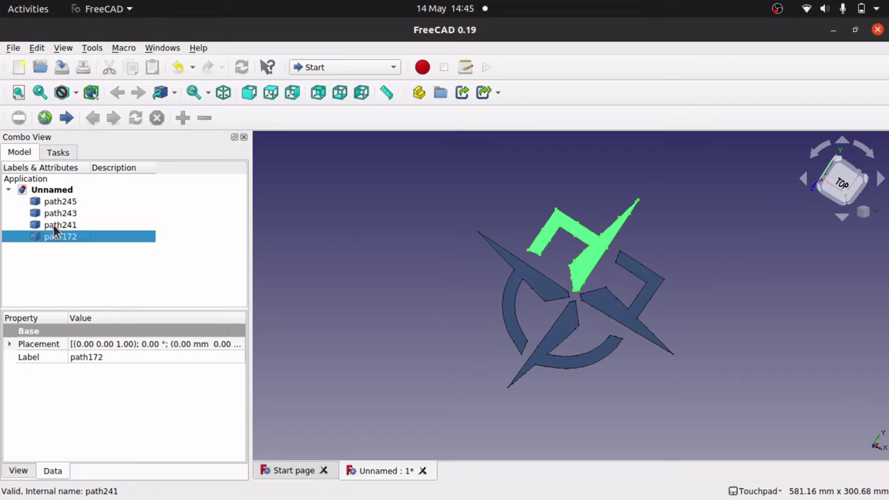
left_click(56, 225)
left_click(55, 216)
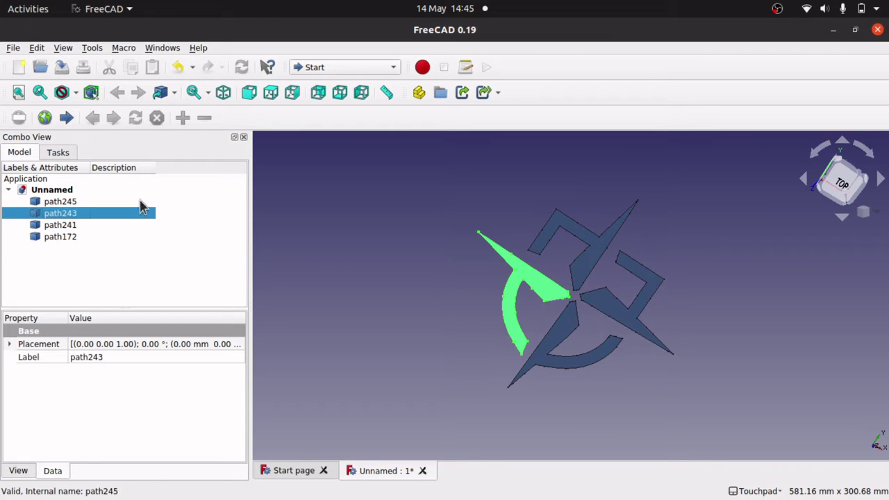
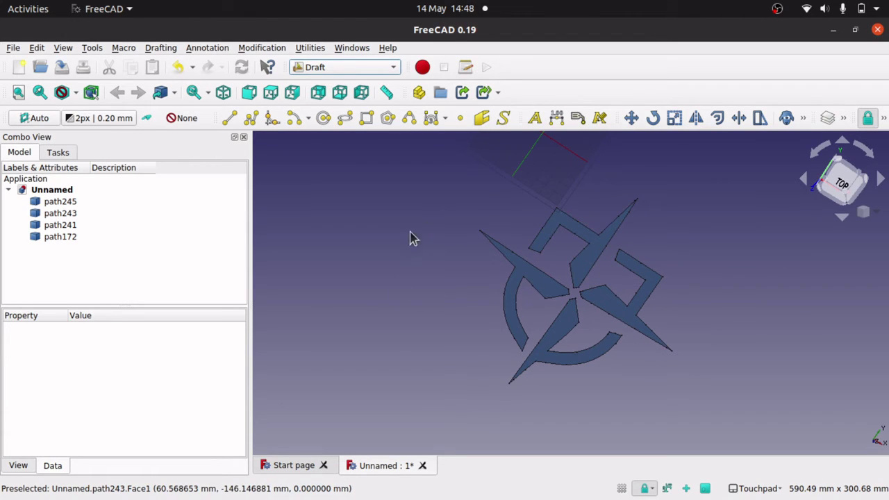
Combine the four imported paths, path245 through path172, into one compound with the Draft Upgrade command.
left_click(59, 201)
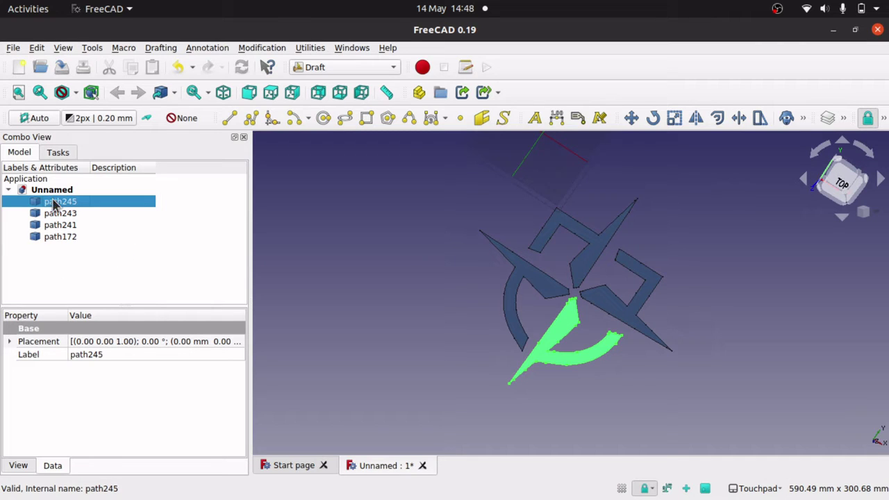
left_click(69, 238, "shift")
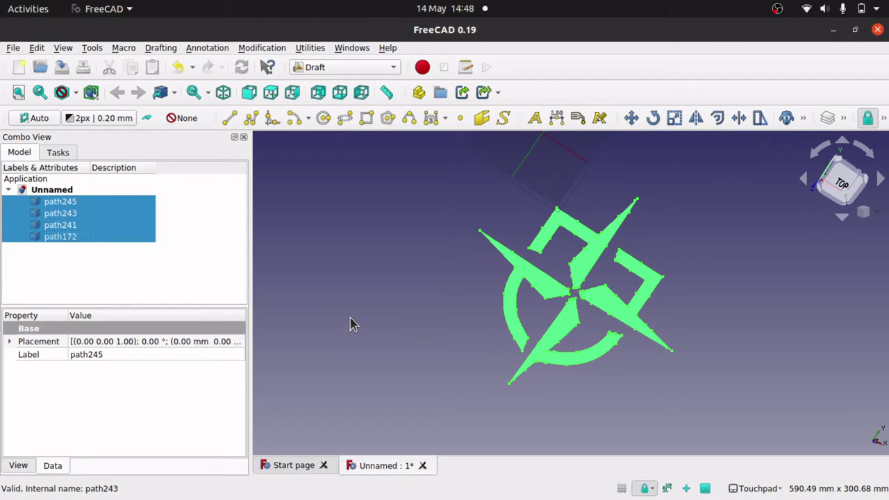
left_click(273, 52)
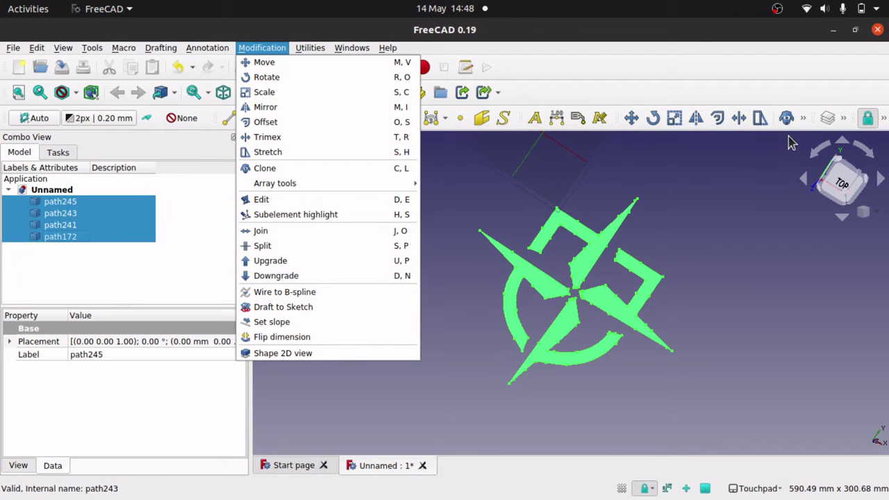
left_click(804, 121)
left_click(804, 119)
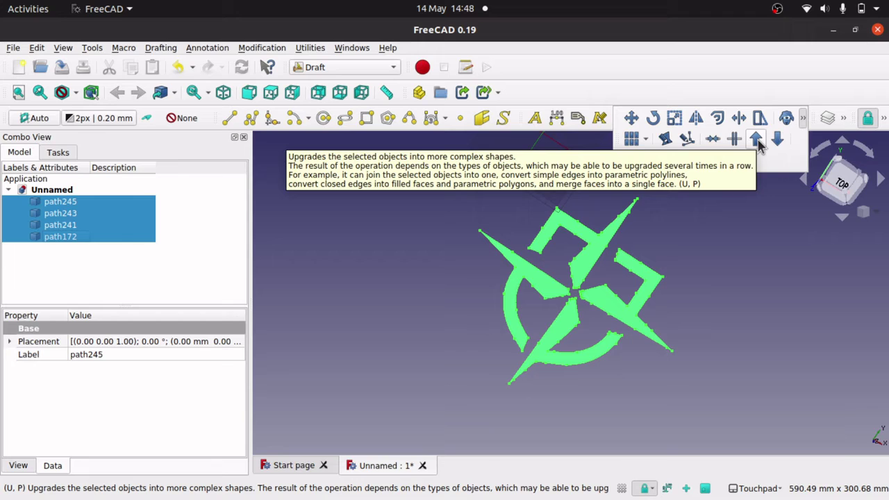
left_click(757, 140)
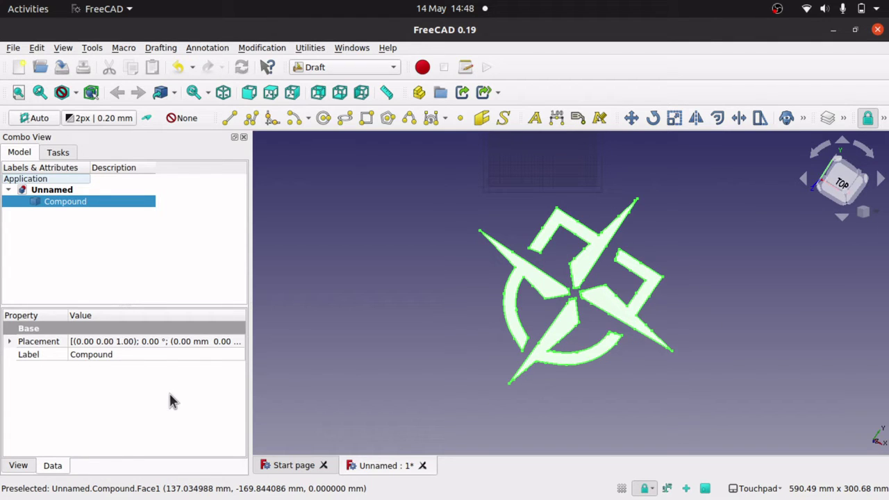
left_click(119, 236)
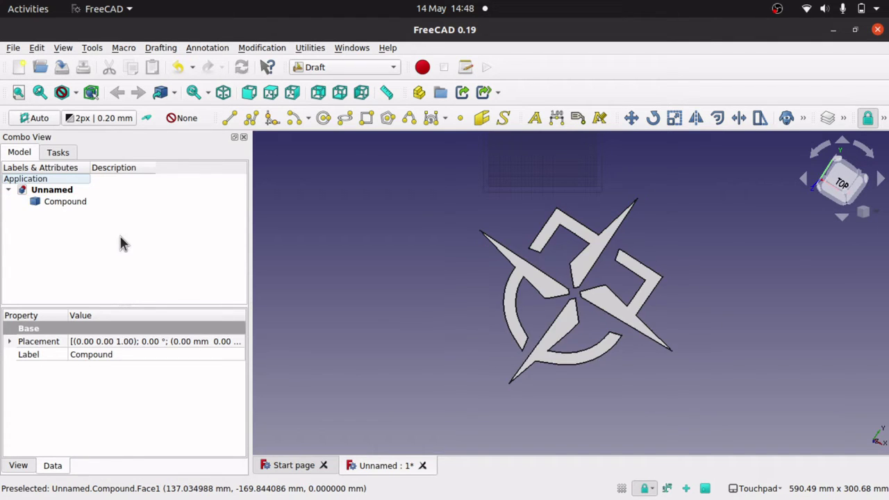
Create a Draft clone of the logo compound.
left_click(62, 204)
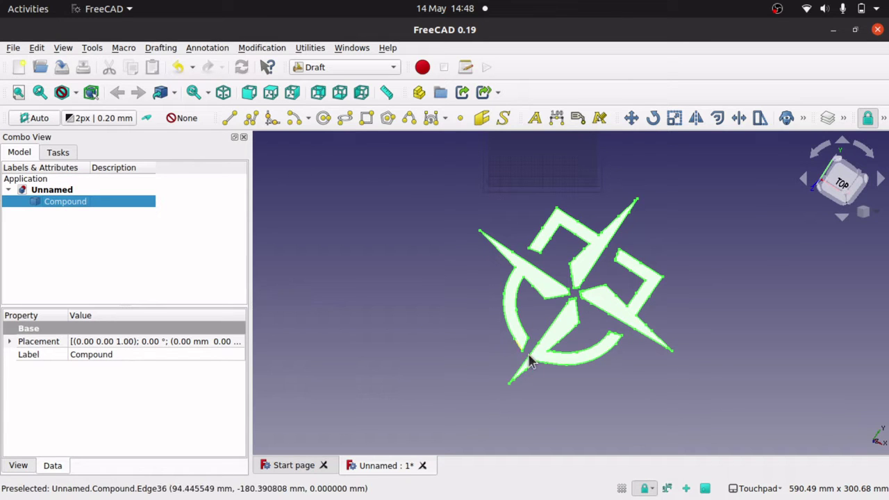
middle_click_drag(575, 352, 715, 312)
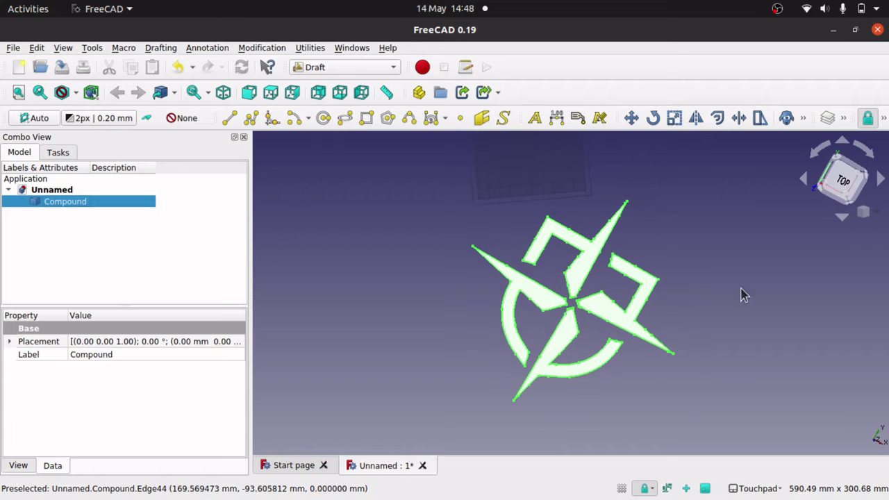
left_click(846, 189)
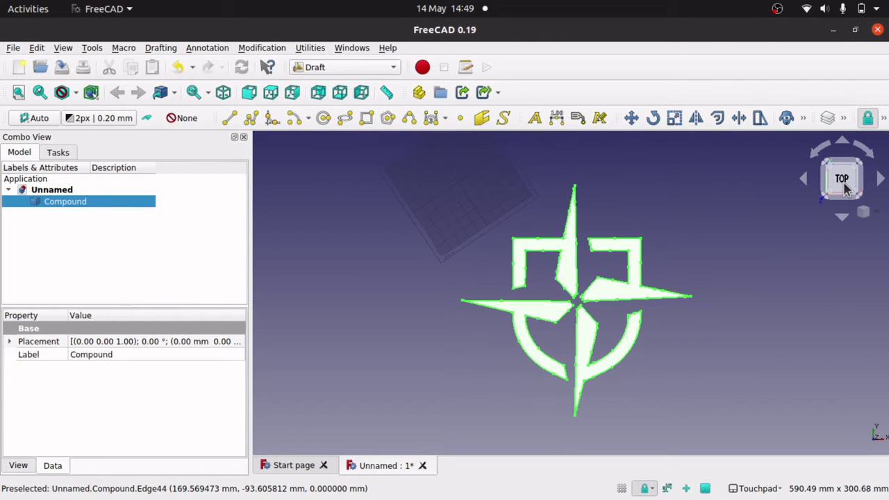
left_click(786, 118)
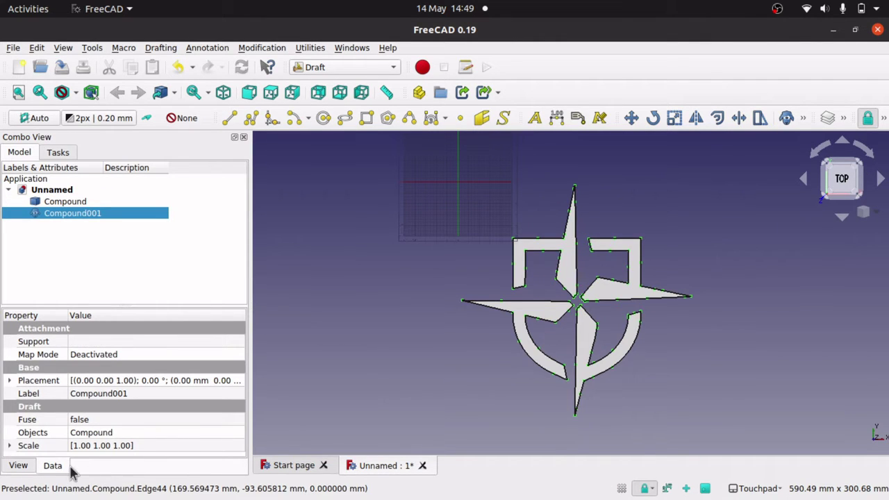
Set the clone's X and Y scale to 2.5.
left_click(10, 446)
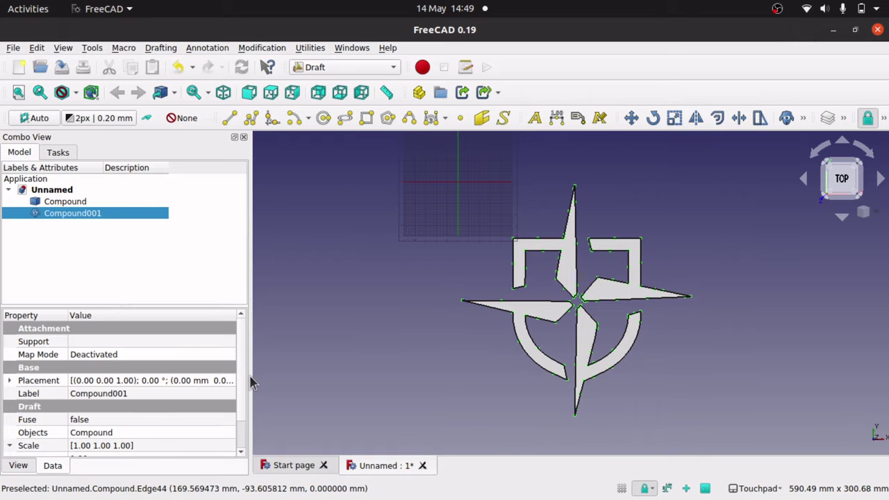
scroll(244, 423, "down", 1)
left_click(118, 428)
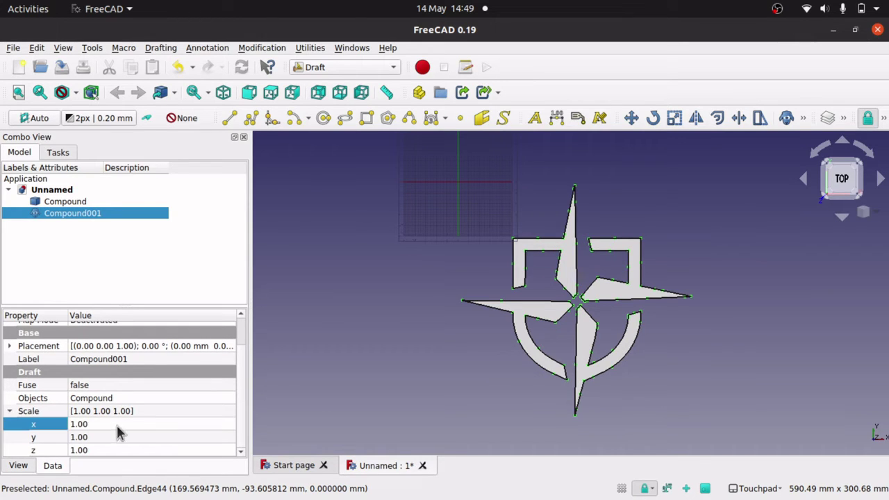
type("2.")
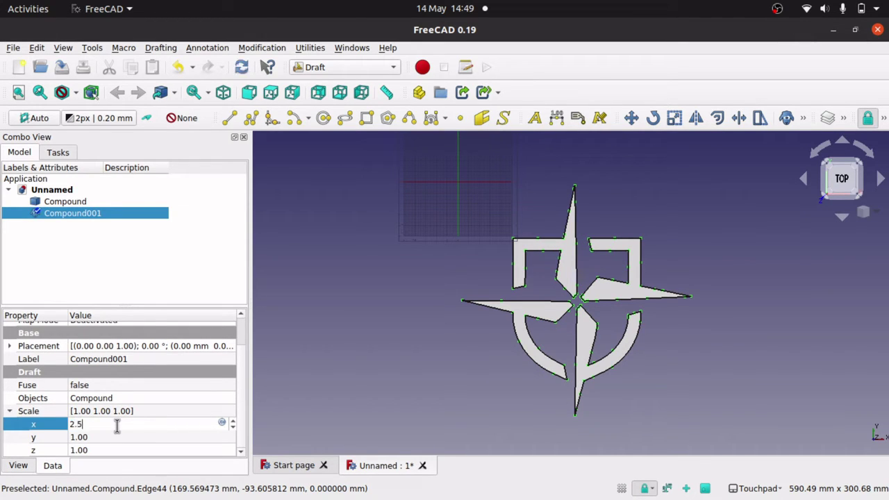
type("5")
left_click(123, 437)
type("25")
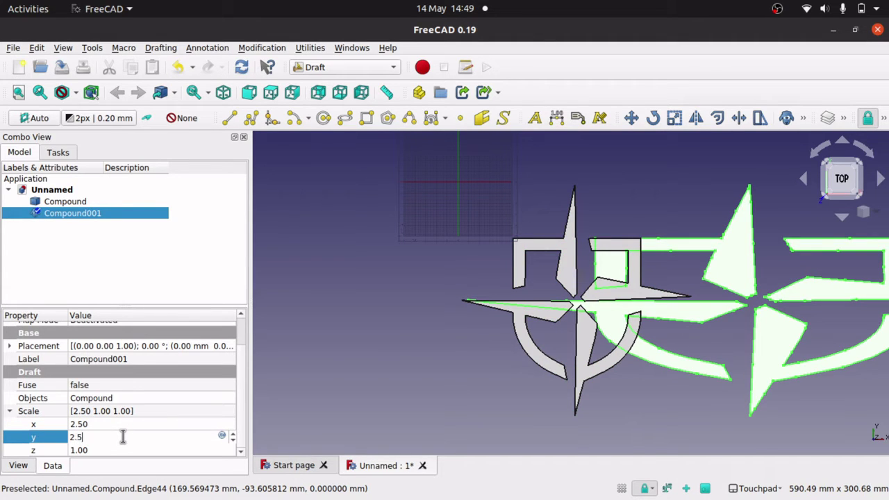
left_click(125, 450)
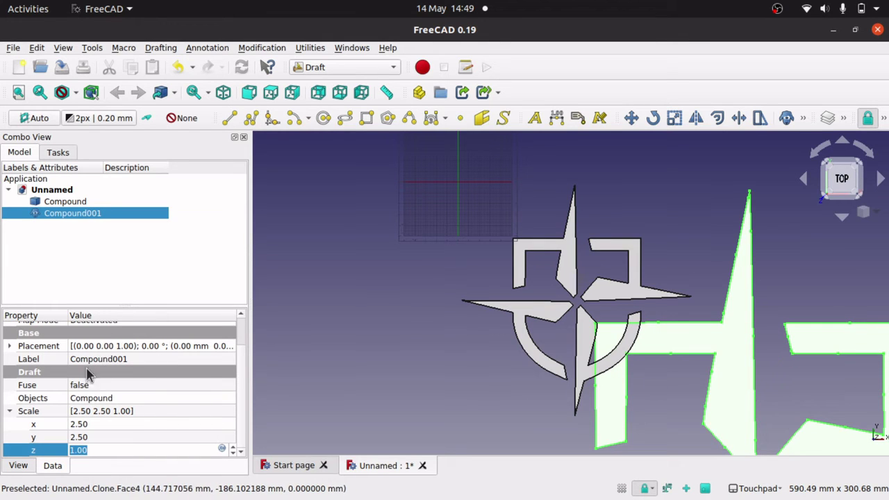
Delete the scaled clone, Compound001, keeping the original compound.
left_click(64, 219)
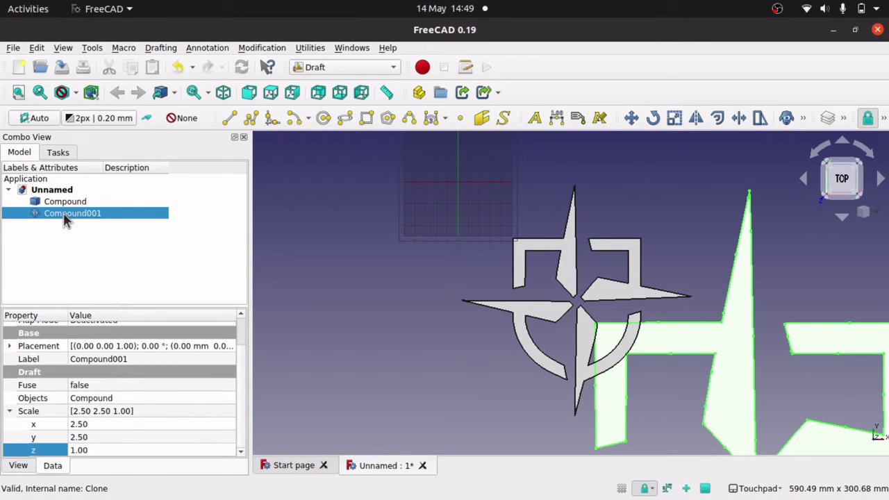
right_click(64, 219)
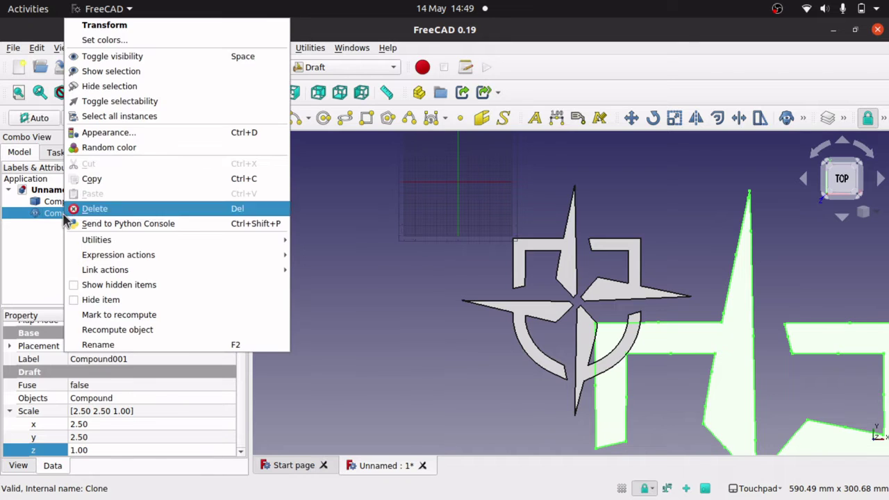
left_click(89, 209)
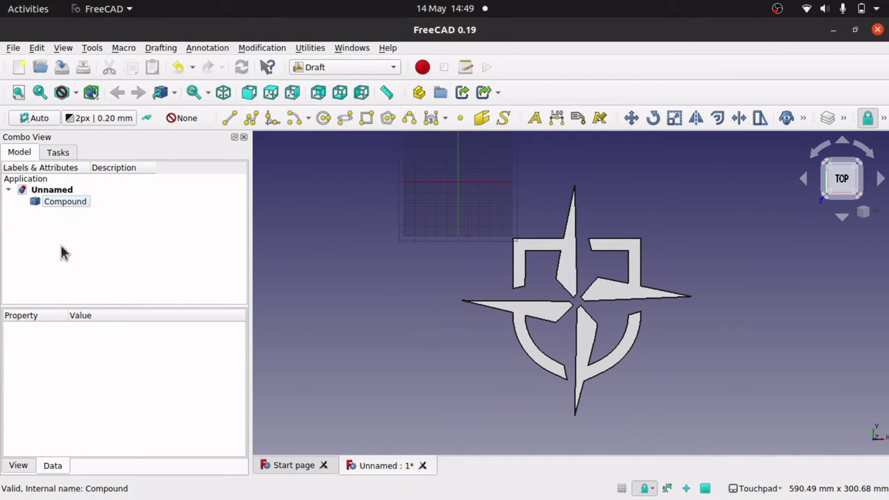
Convert the logo compound into a single sketch with Draft to Sketch.
left_click(77, 207)
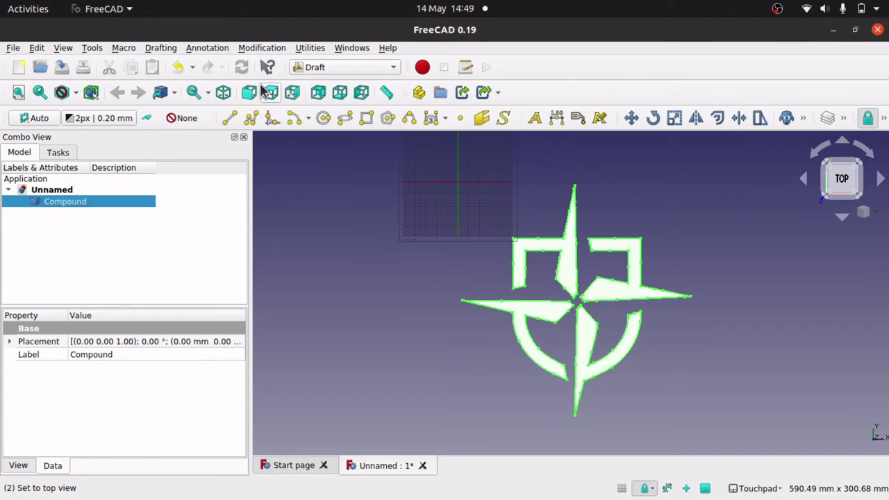
left_click(305, 48)
mouse_move(268, 52)
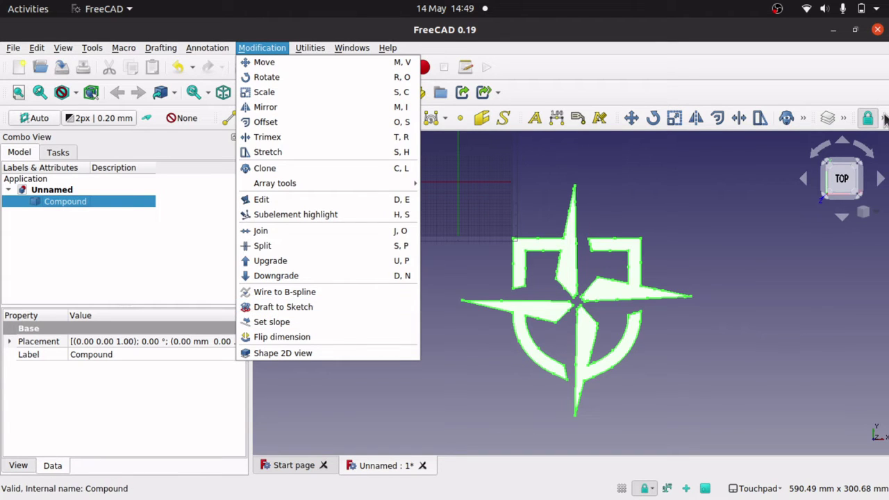
left_click(804, 118)
left_click(804, 118)
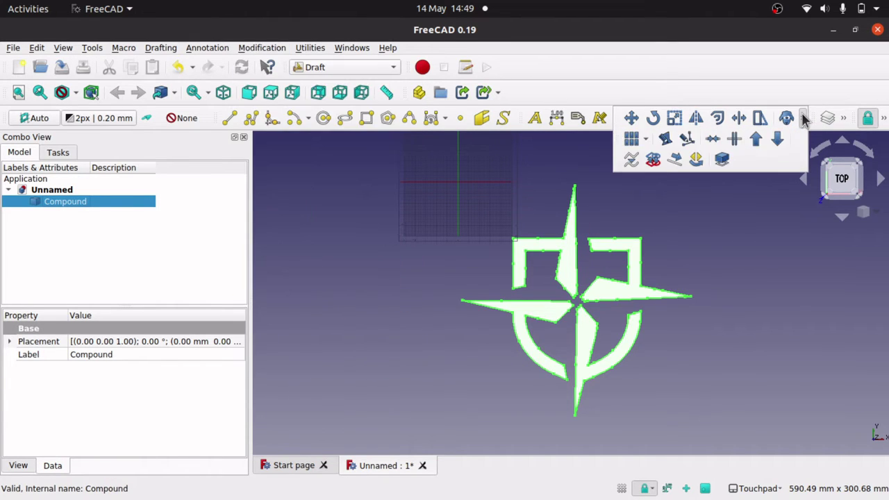
left_click(803, 118)
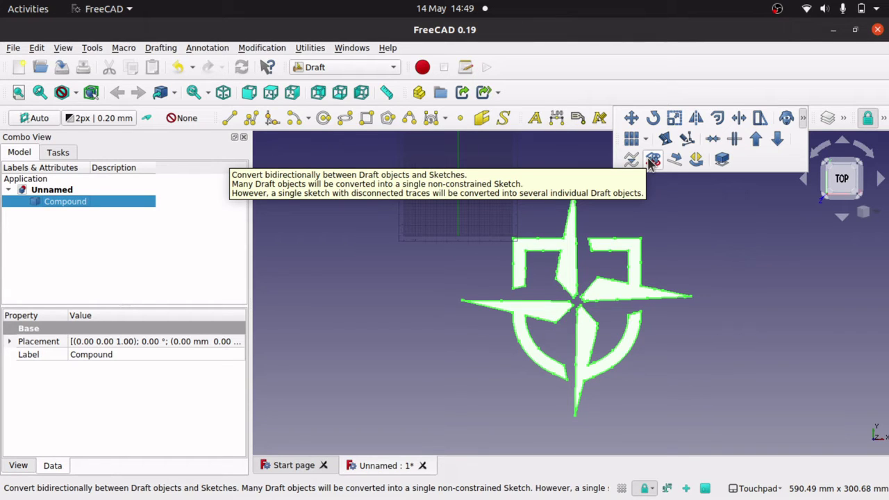
left_click(653, 161)
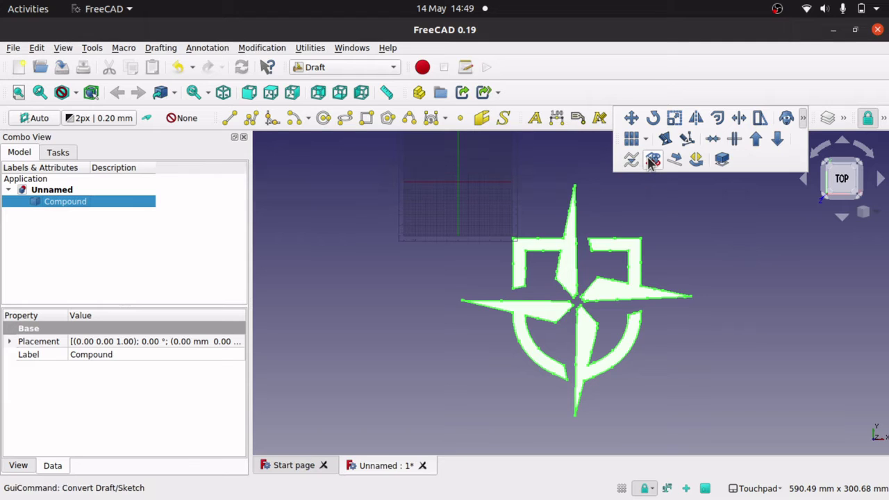
Convert the logo sketch back into individual Draft objects with Draft to Sketch.
left_click(44, 217)
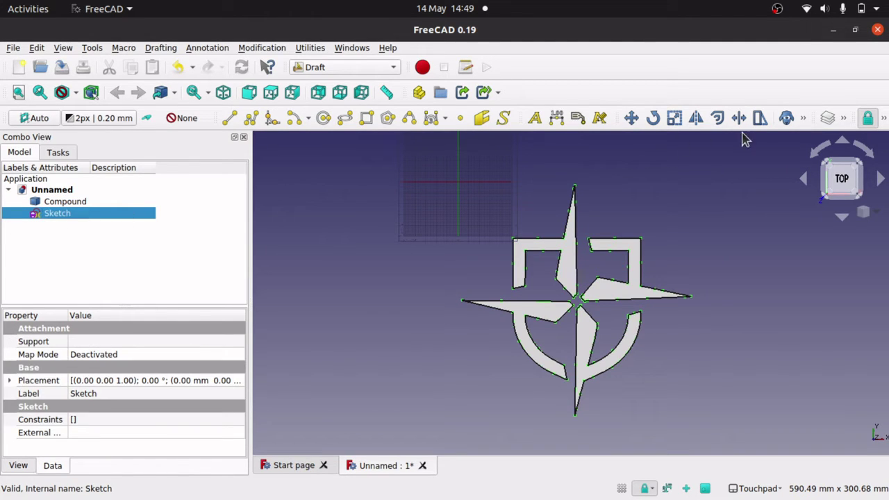
left_click(804, 118)
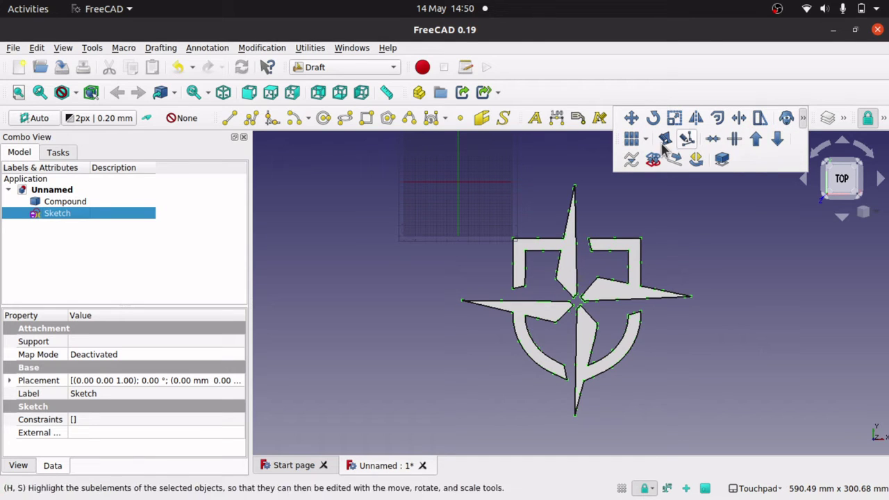
left_click(651, 161)
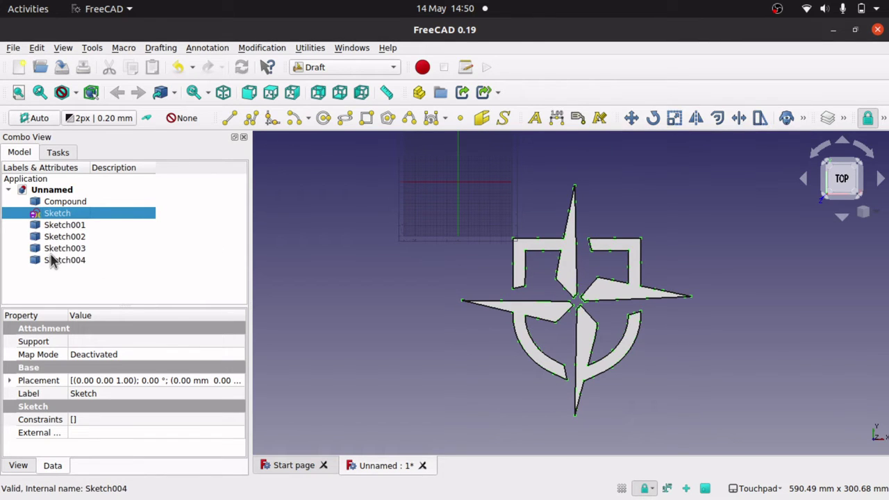
Hide the original compound and the combined sketch so only the separate outlines remain displayed.
left_click(74, 226)
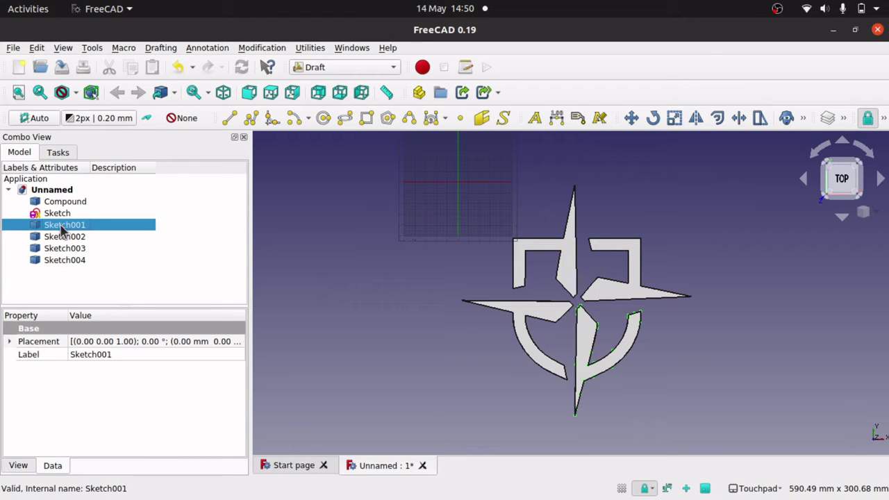
left_click(62, 217)
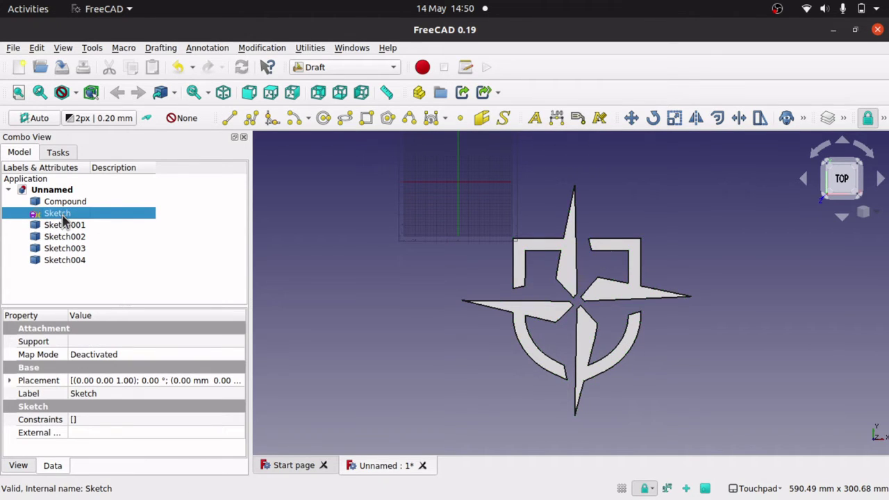
left_click(82, 201)
key("space")
Toggle the visibility of Sketch001 and Sketch002 off and on to check which logo piece each outlines.
left_click(55, 229)
key("space")
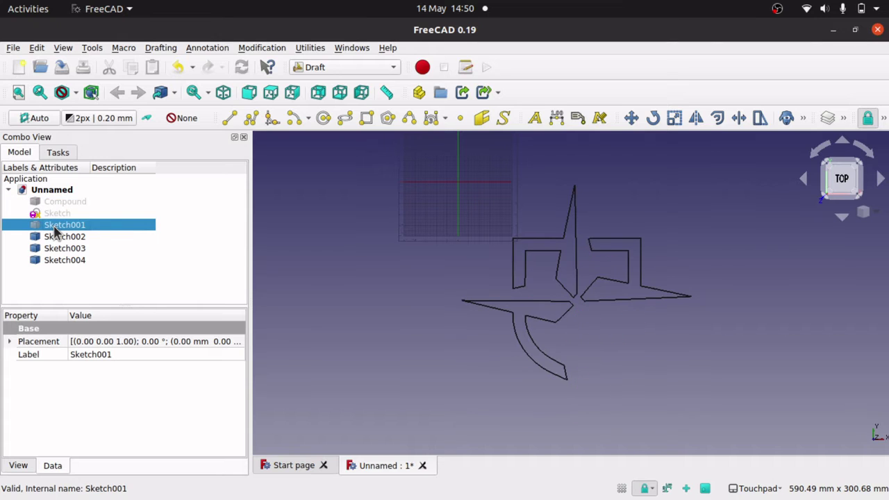
key("space")
left_click(78, 239)
key("space")
key("space")
Delete the separate outline objects Sketch001 through Sketch004.
left_click(59, 226)
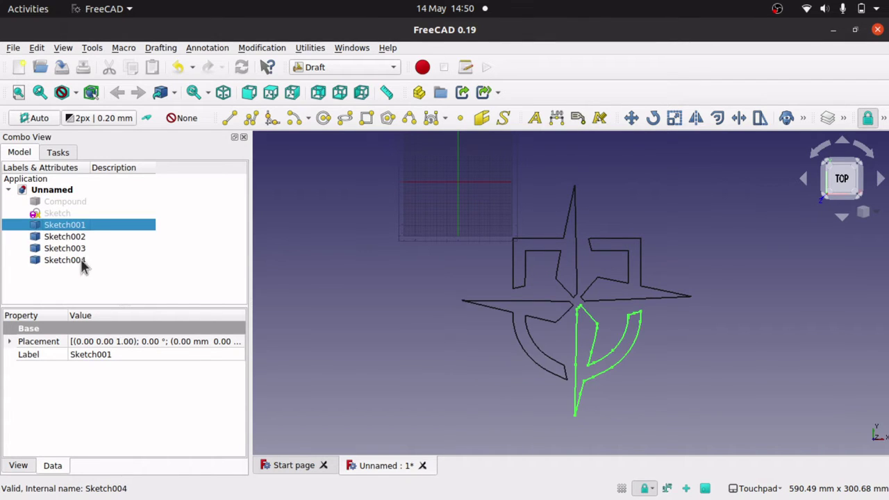
left_click(67, 263, "shift")
key("Delete")
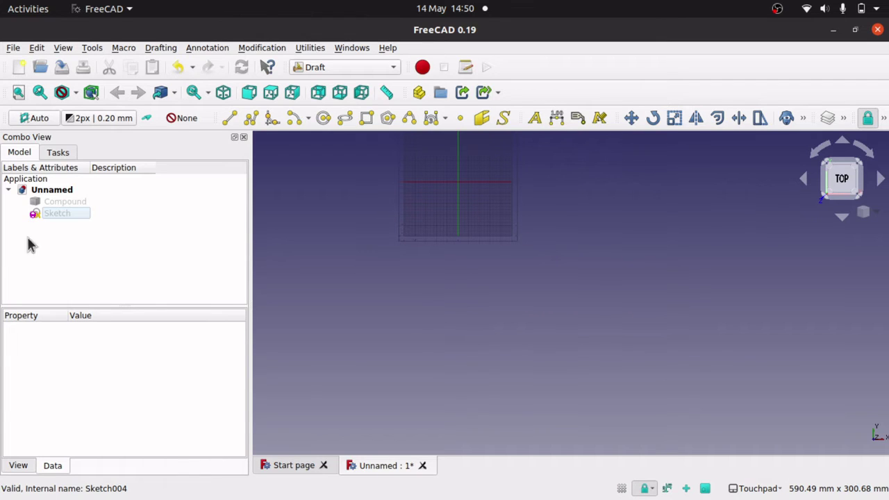
Display the existing combined logo sketch and delete it, leaving only the compound.
left_click(49, 214)
key("space")
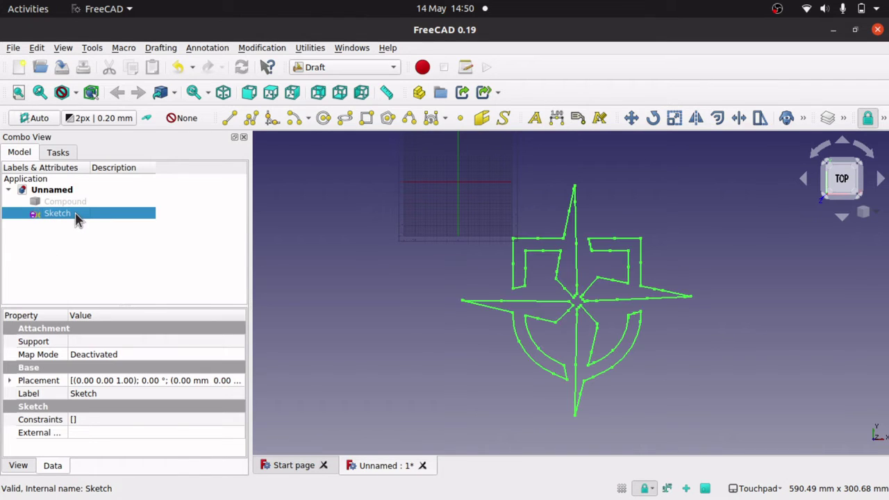
key("Delete")
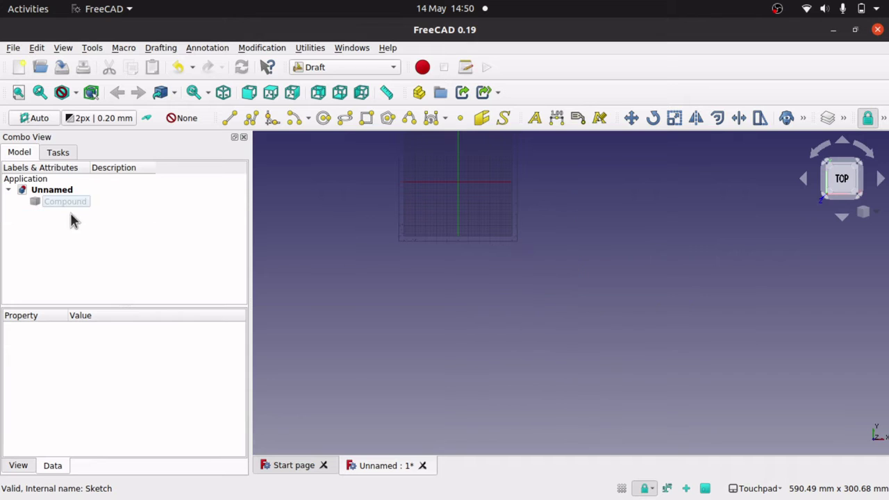
Show the logo compound again and convert it into a single sketch with Draft to Sketch.
left_click(66, 203)
key("space")
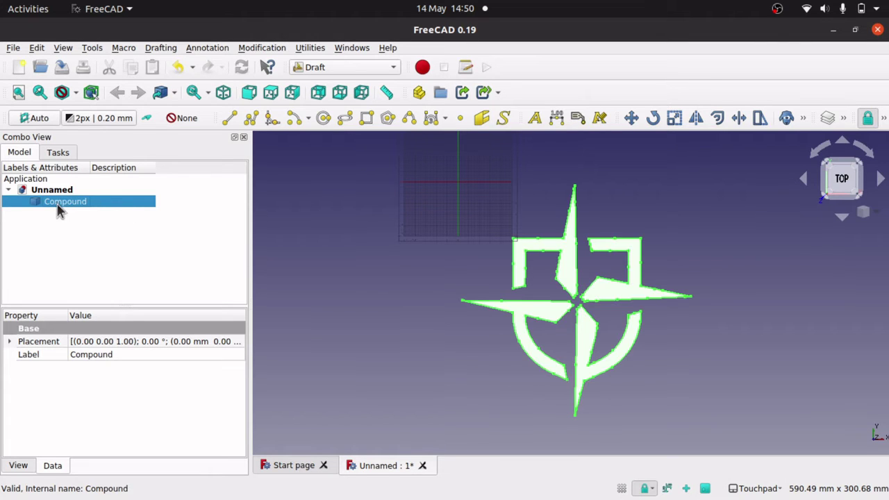
left_click(802, 120)
left_click(802, 118)
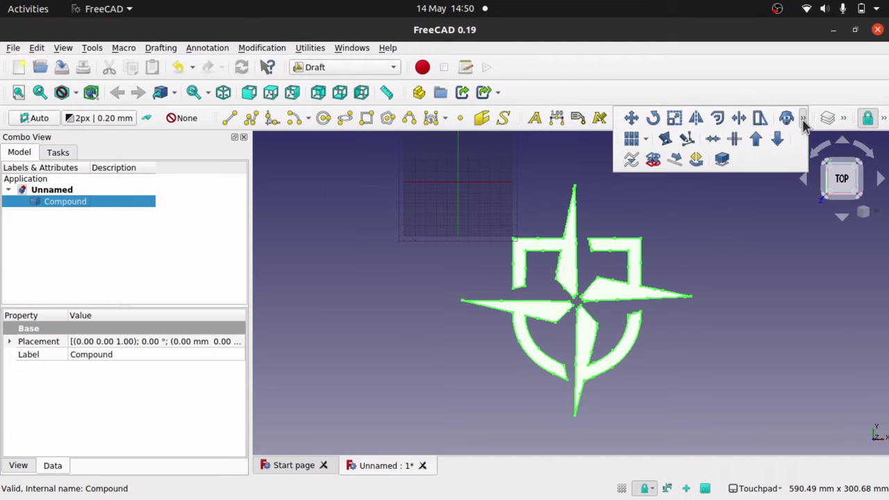
left_click(653, 161)
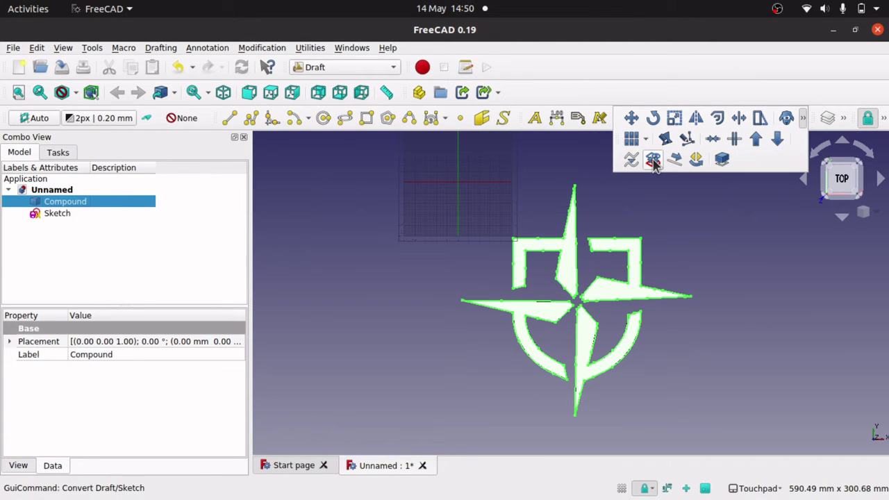
left_click(66, 247)
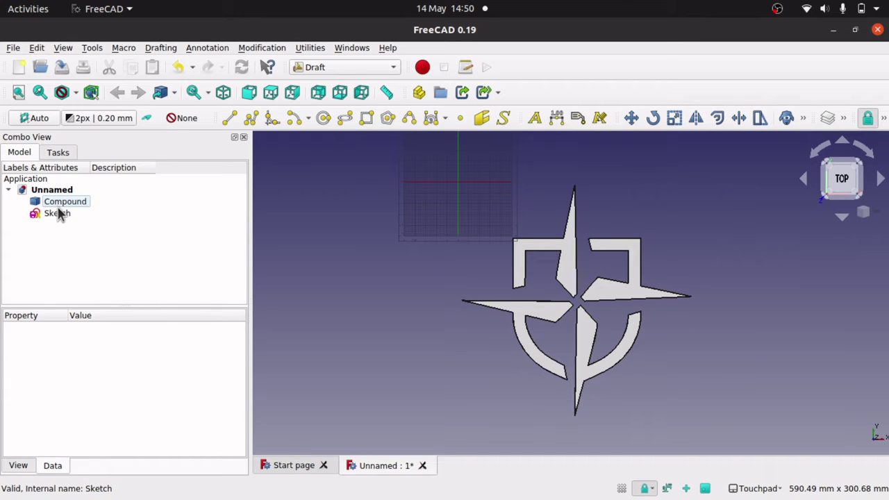
left_click(264, 49)
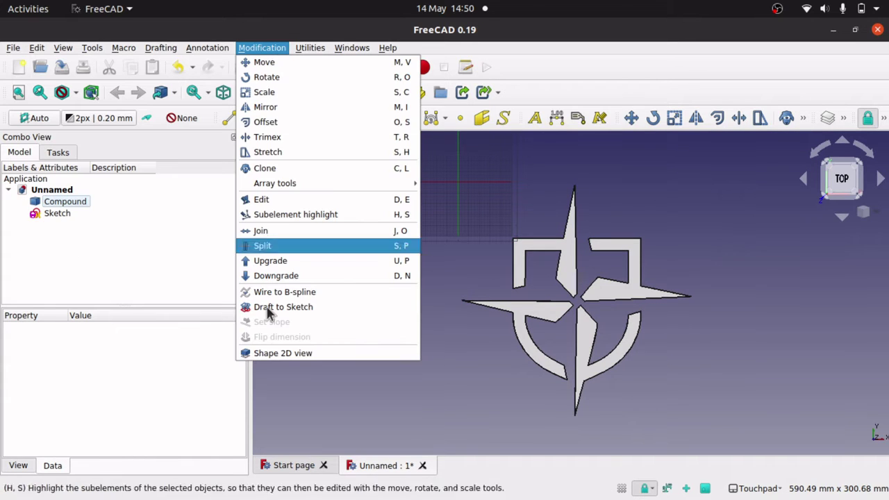
left_click(82, 283)
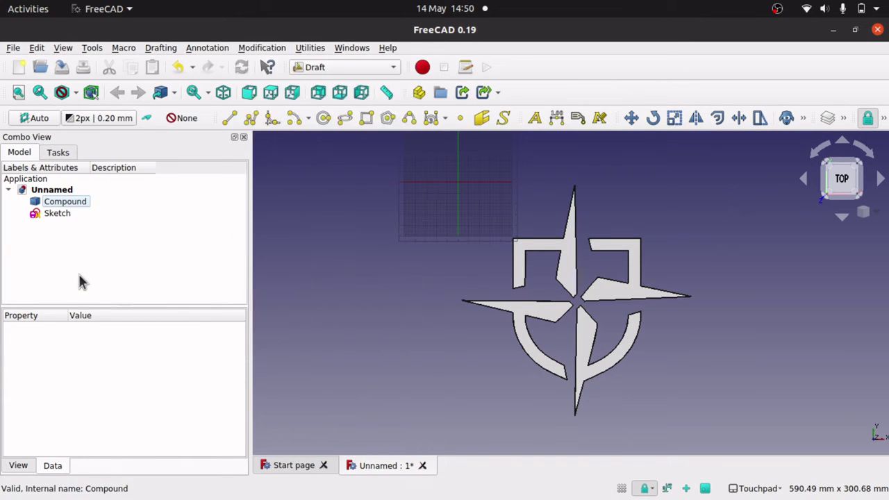
Delete the original logo compound so only the converted sketch is left in the document.
left_click(59, 216)
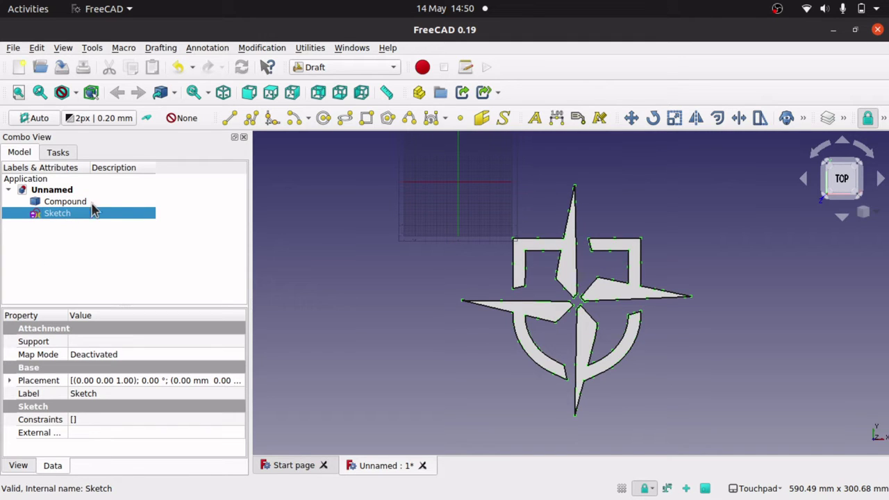
left_click(80, 207)
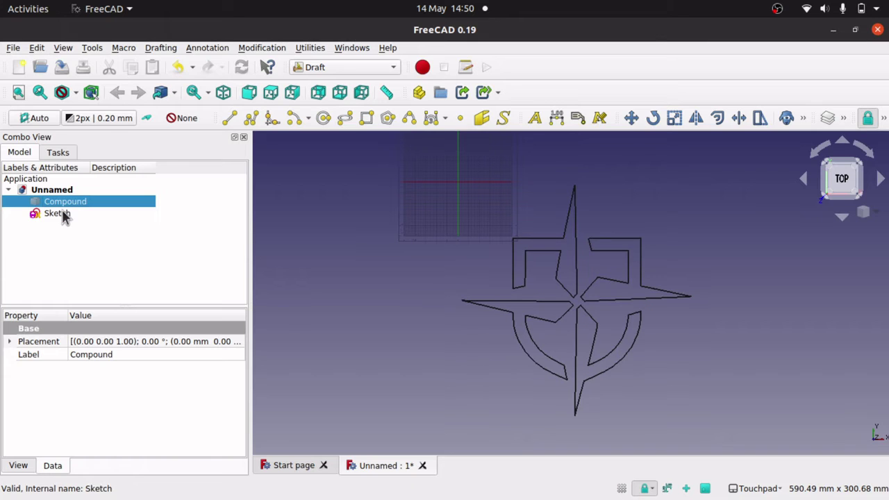
key("Delete")
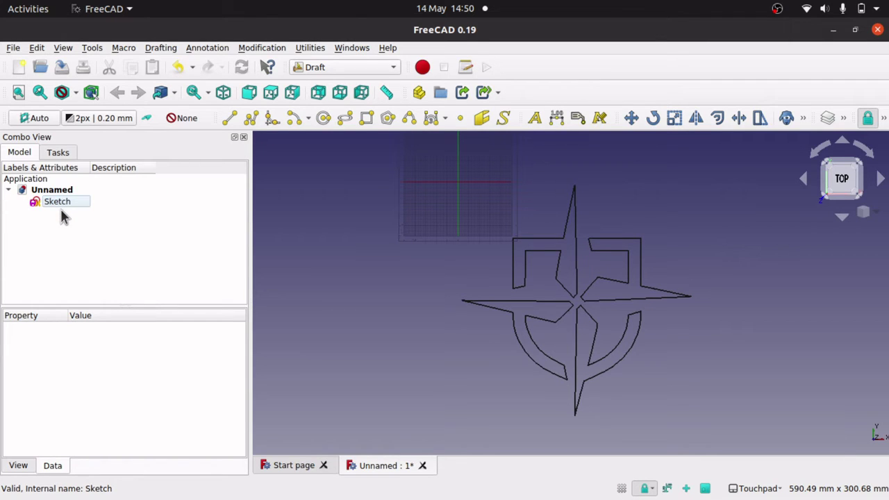
Open the logo sketch for editing and hide the B-spline curvature comb.
left_click(62, 202)
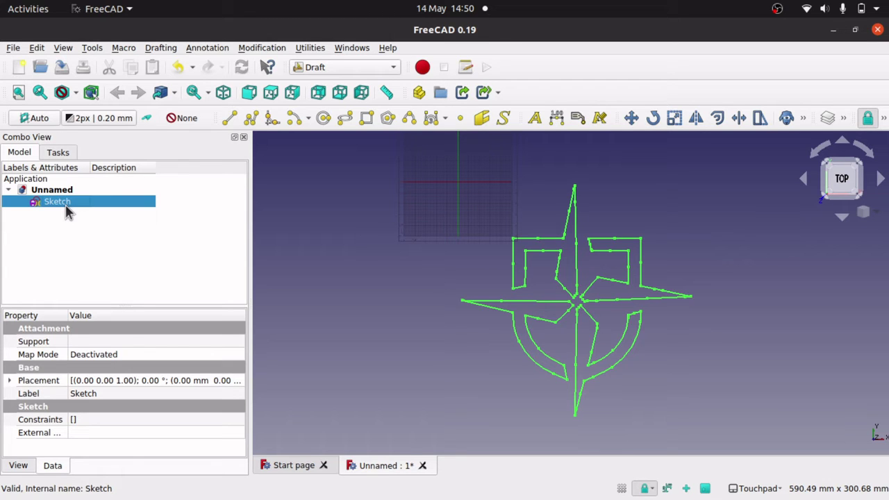
double_click(66, 204)
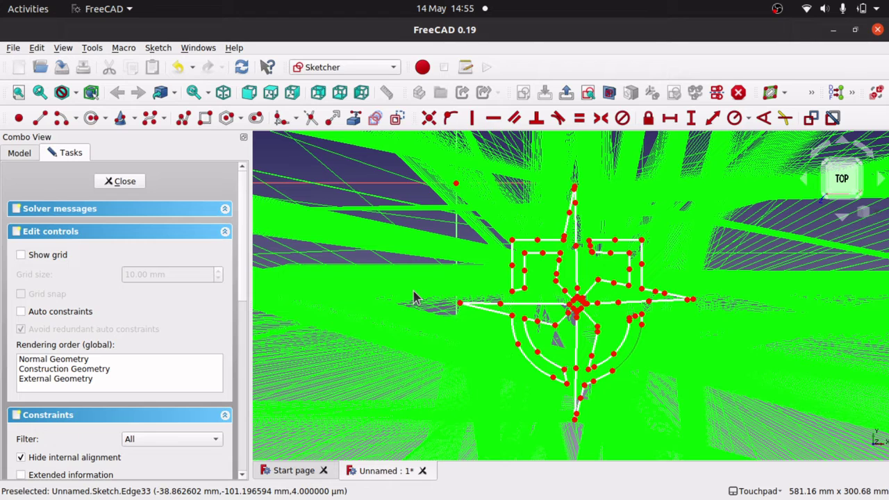
left_click(157, 48)
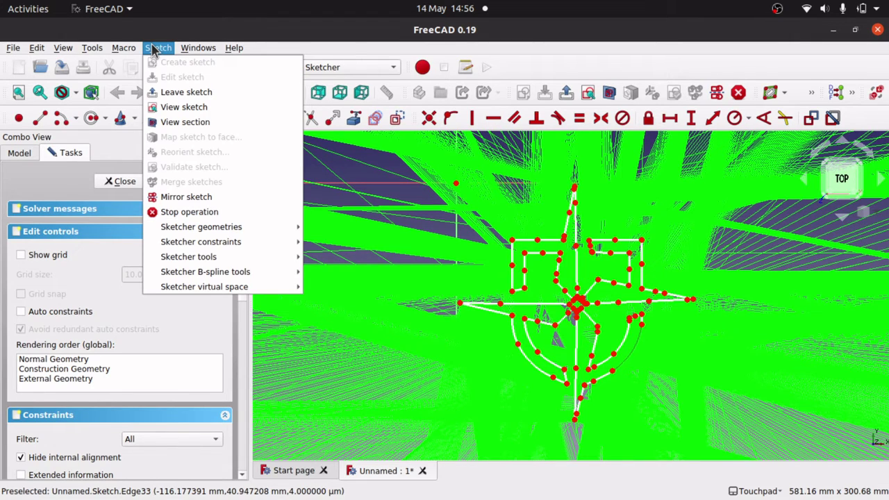
mouse_move(229, 276)
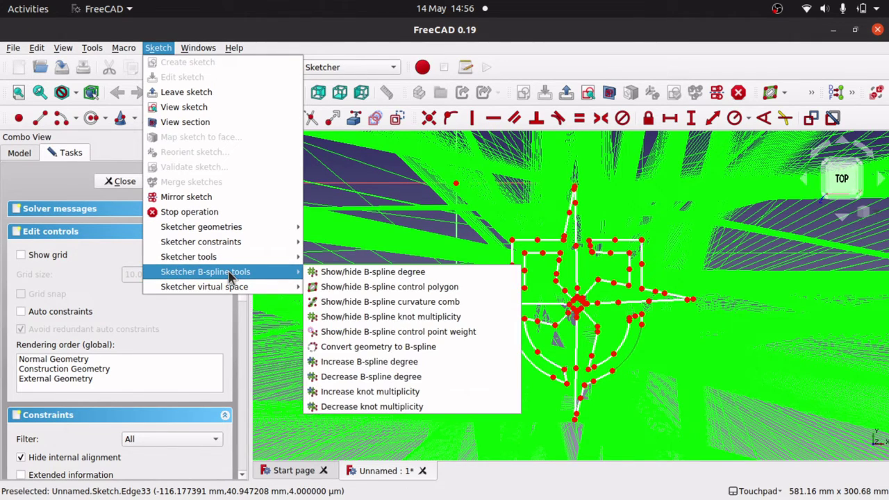
left_click(457, 304)
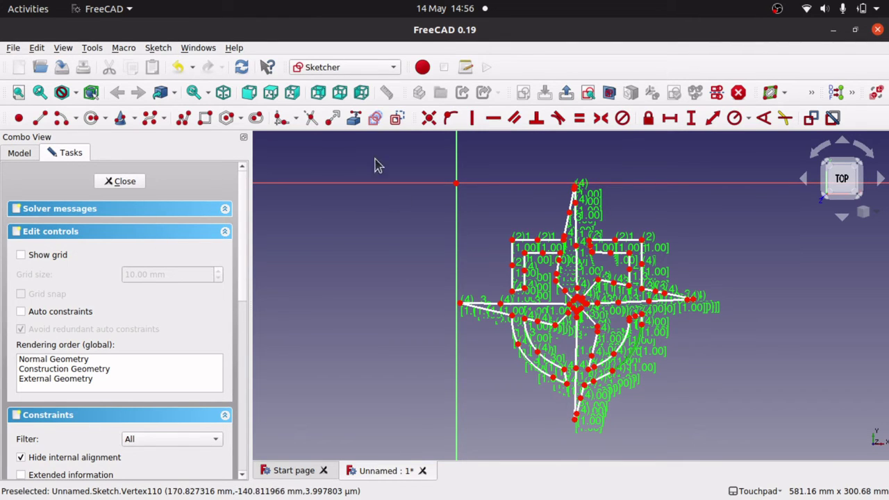
Hide the B-spline control point weights and knot multiplicity labels in the sketch.
left_click(164, 50)
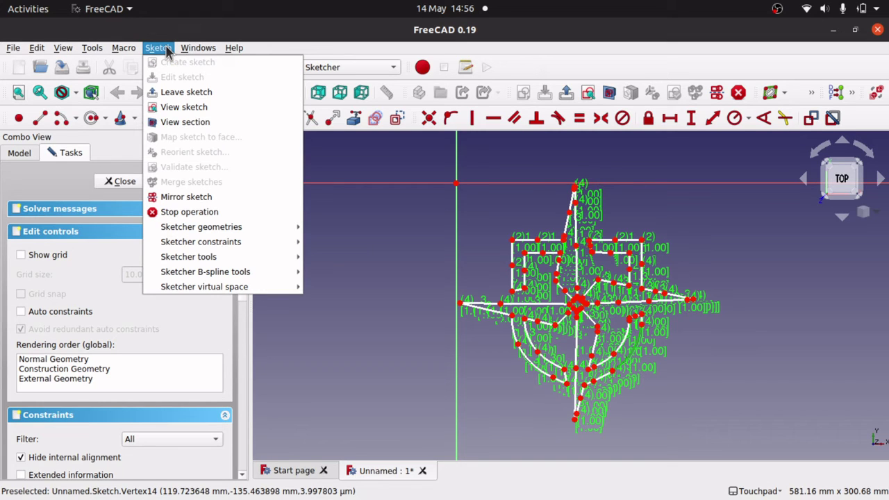
mouse_move(281, 275)
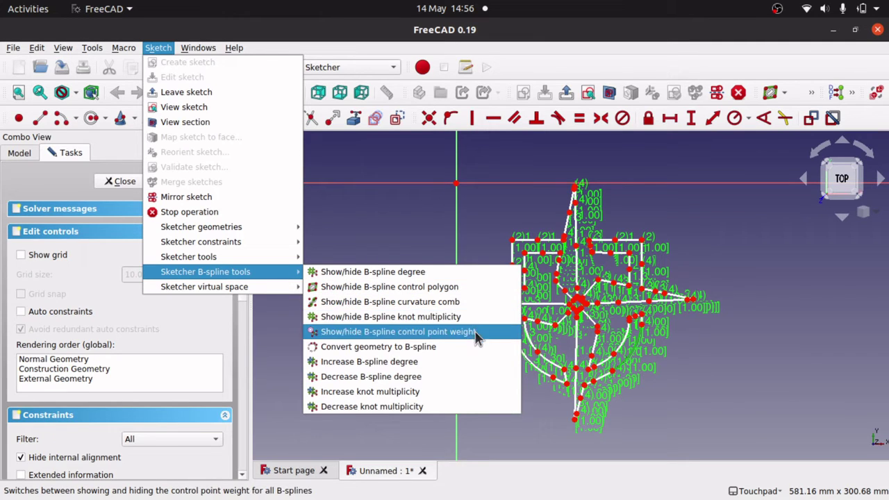
left_click(460, 337)
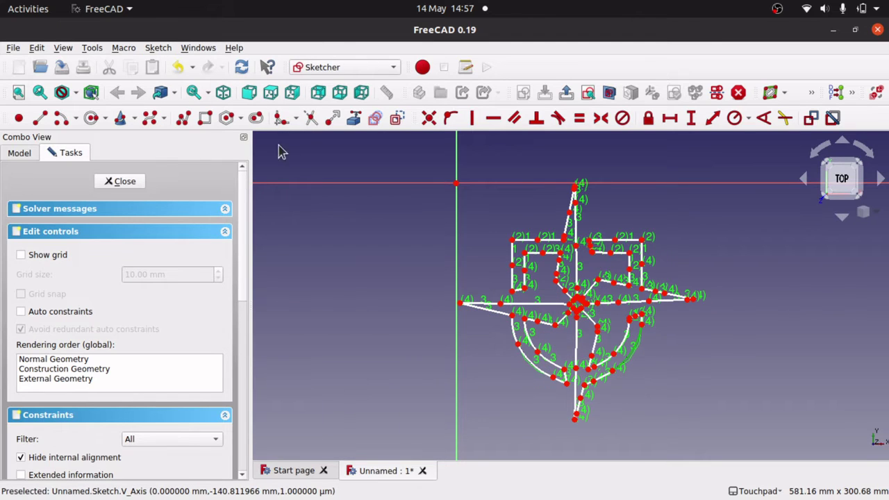
left_click(158, 49)
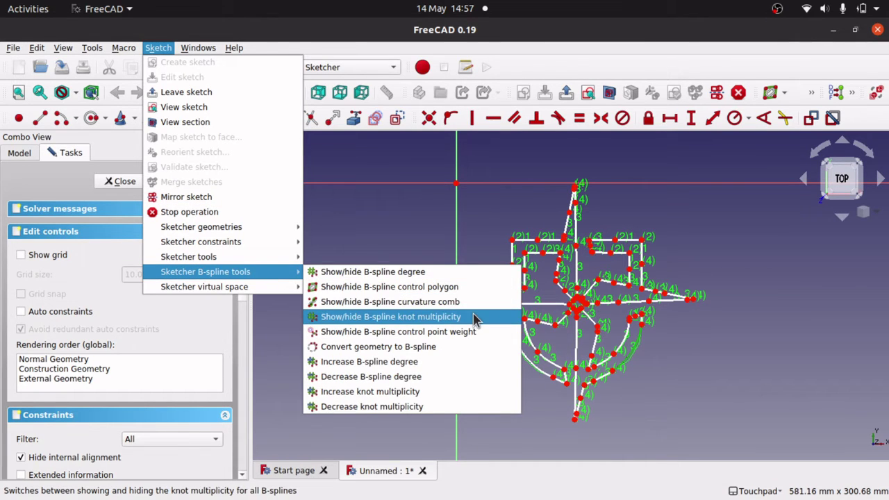
left_click(474, 317)
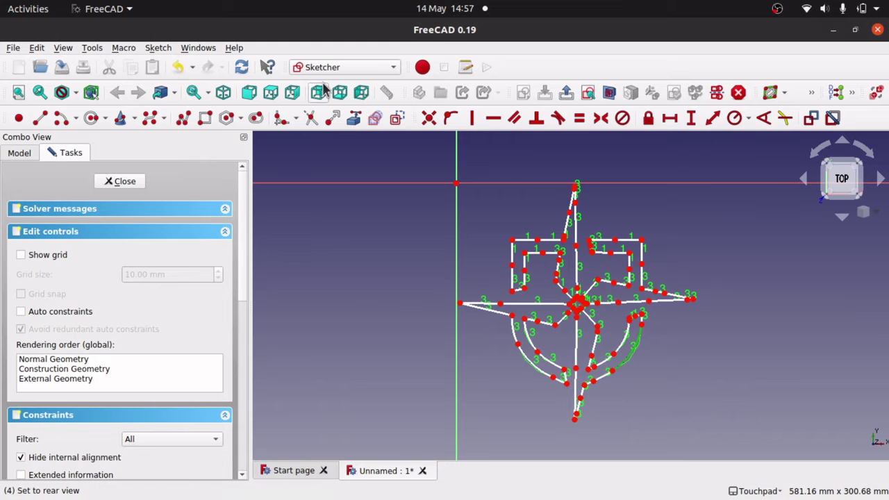
Hide the B-spline degree labels on the logo outlines.
left_click(159, 49)
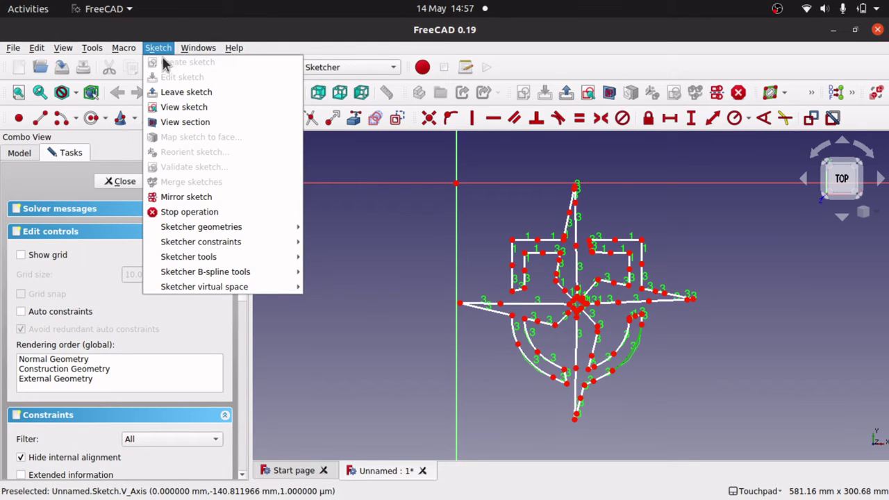
mouse_move(250, 281)
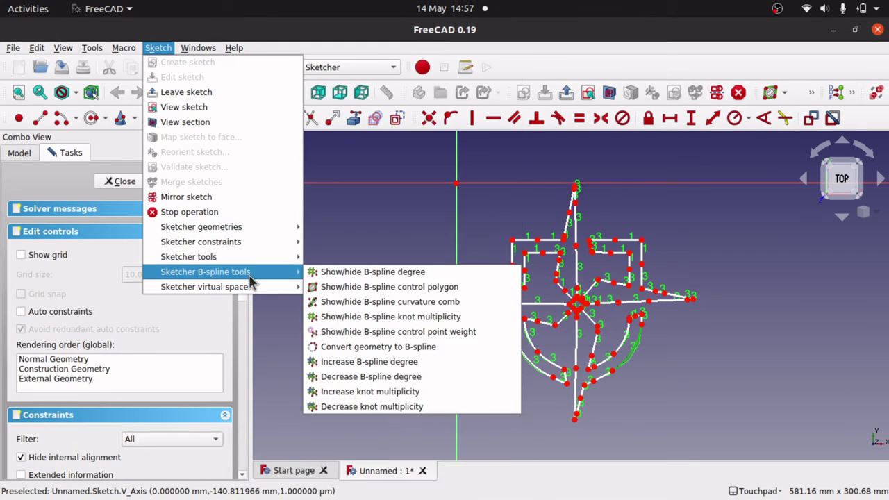
left_click(448, 274)
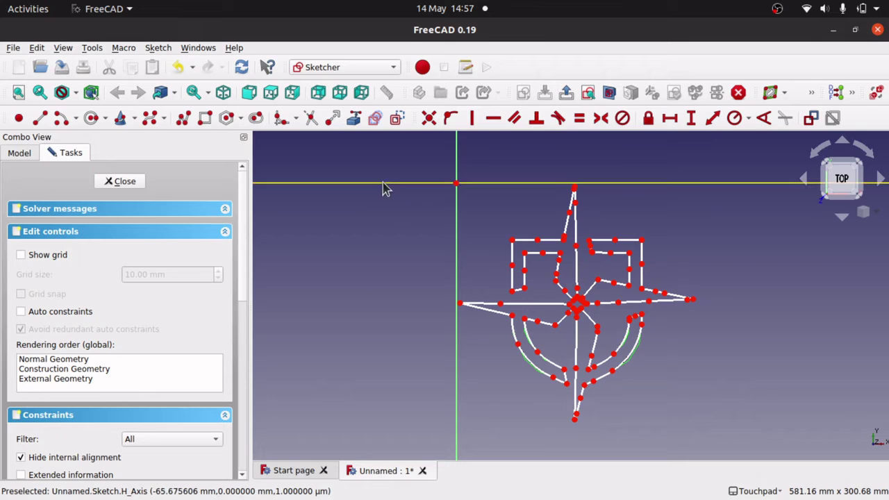
Move the entire logo geometry with the Move tool so its centre sits at the sketch origin, and close the sketch.
mouse_move(394, 141)
left_mouse_down()
mouse_move(662, 335)
mouse_move(705, 381)
mouse_move(739, 463)
mouse_move(739, 453)
left_mouse_up()
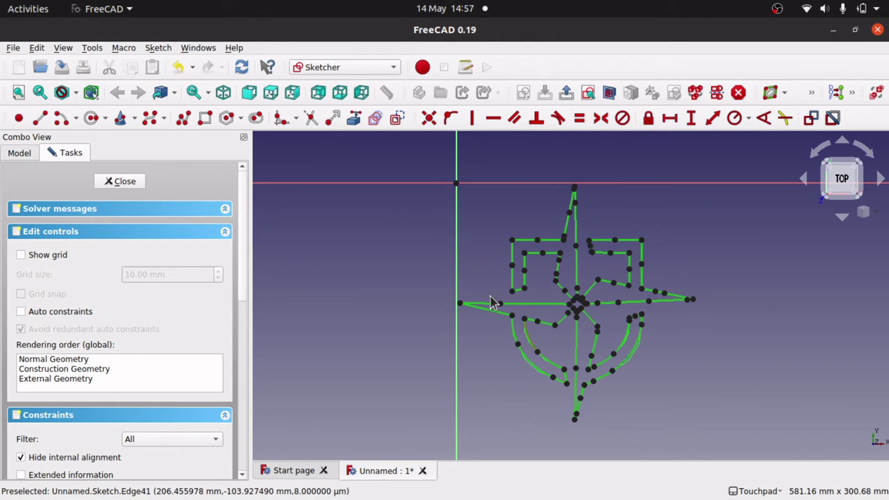
left_click(164, 53)
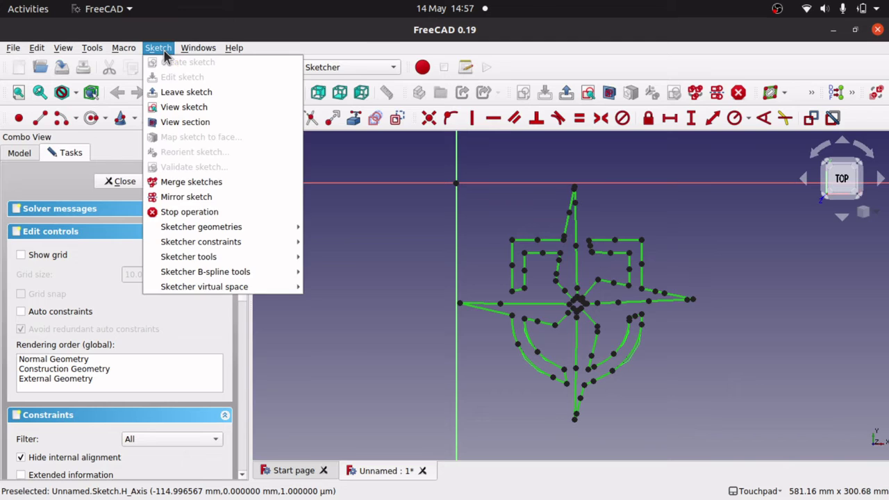
mouse_move(251, 262)
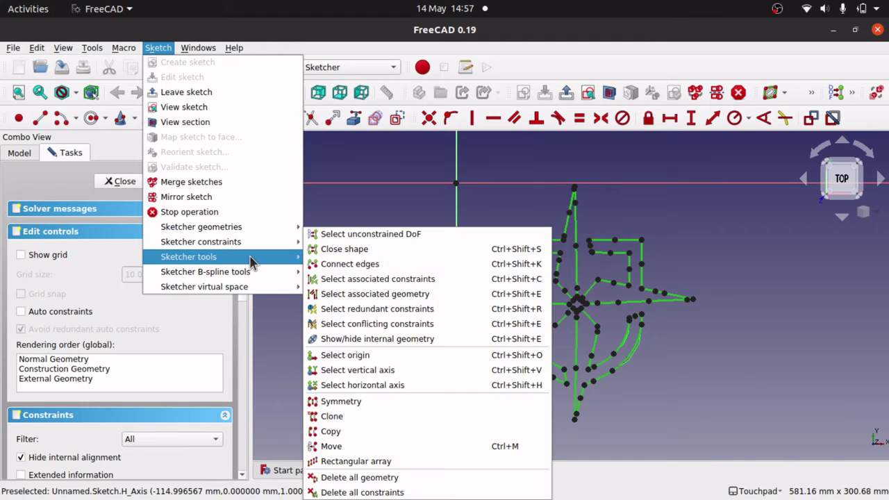
left_click(334, 446)
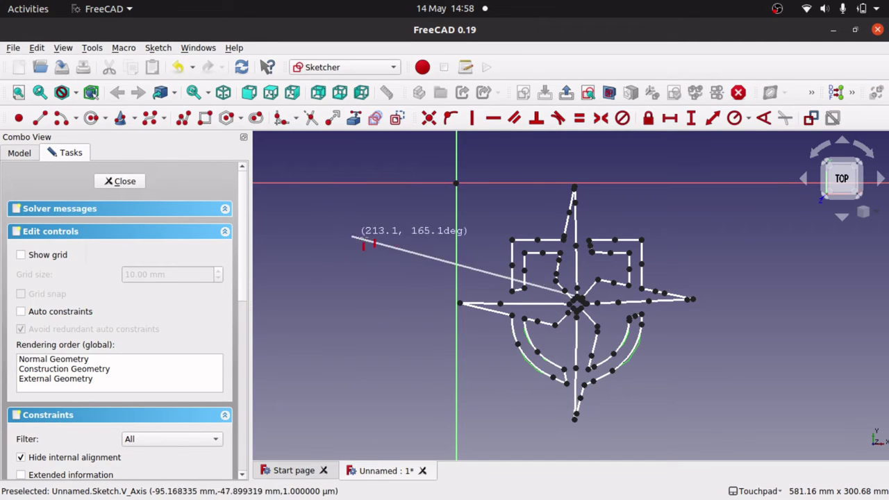
left_click(456, 184)
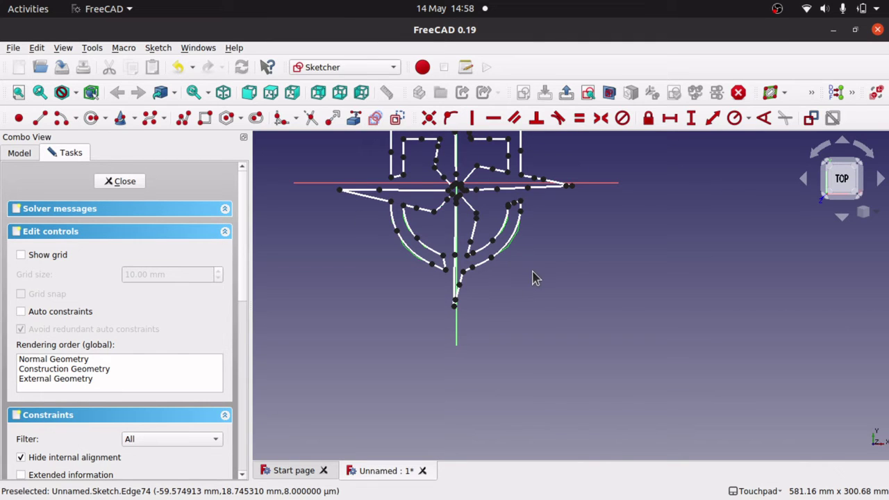
key("Up")
key("Up")
key("Up")
key("Up")
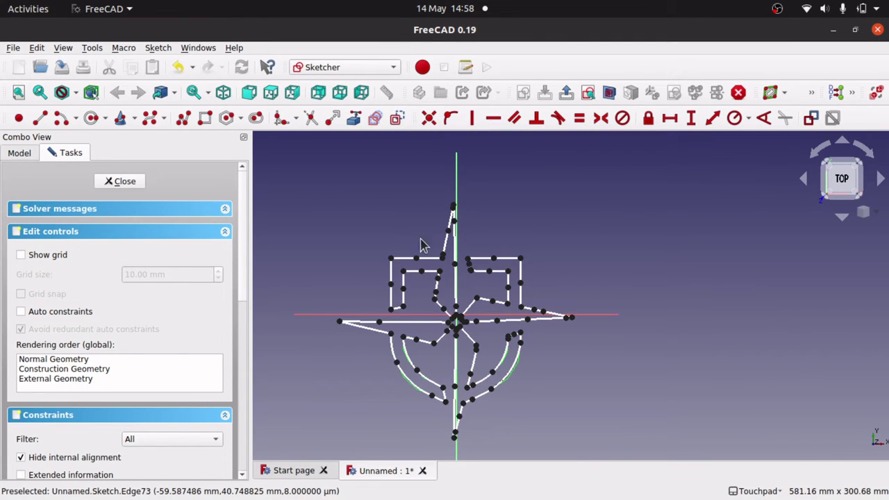
left_click(125, 182)
left_click(530, 296)
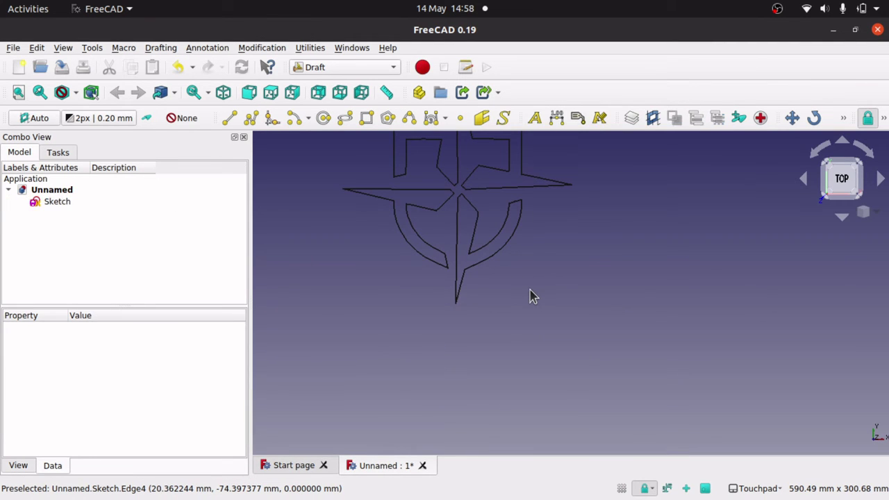
Switch to the Part Design workbench and create a new body.
key("Up")
key("Up")
key("Up")
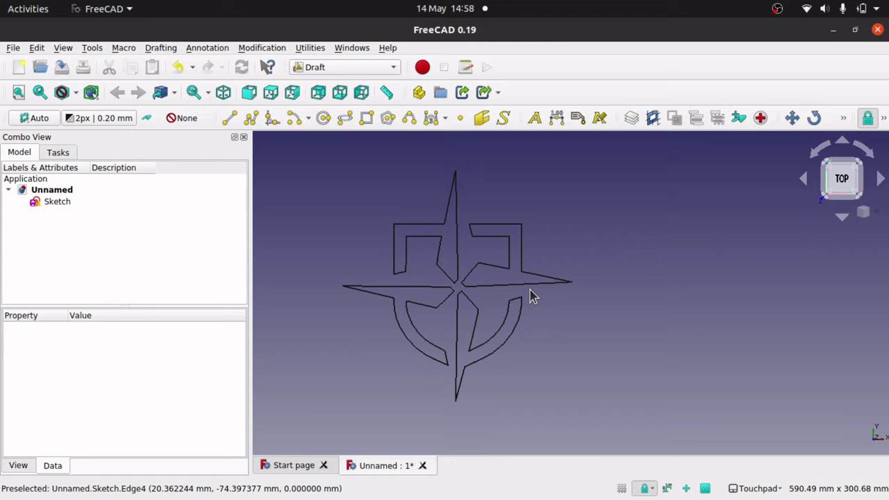
left_click(365, 72)
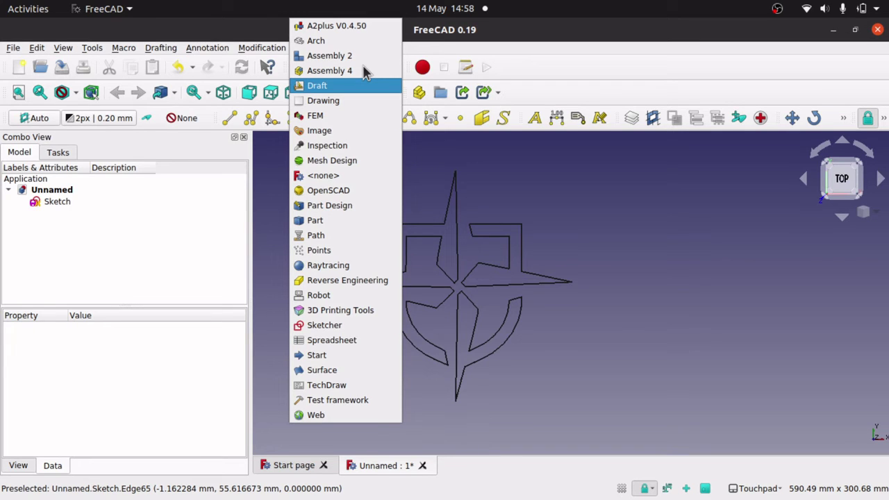
left_click(370, 206)
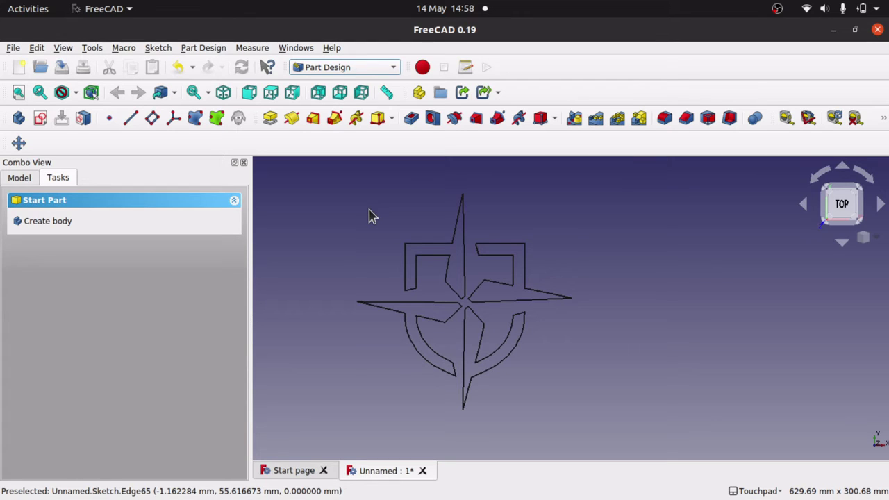
left_click(61, 223)
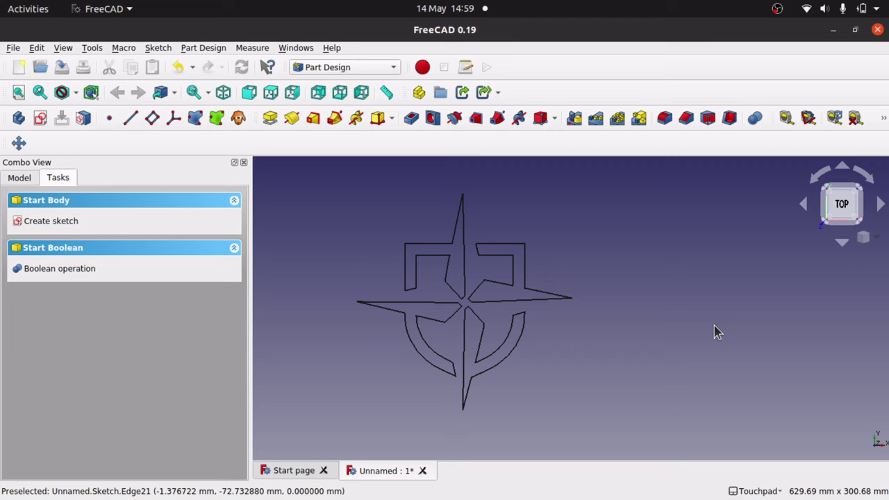
Start a new sketch on the XY plane of the body.
left_click(39, 223)
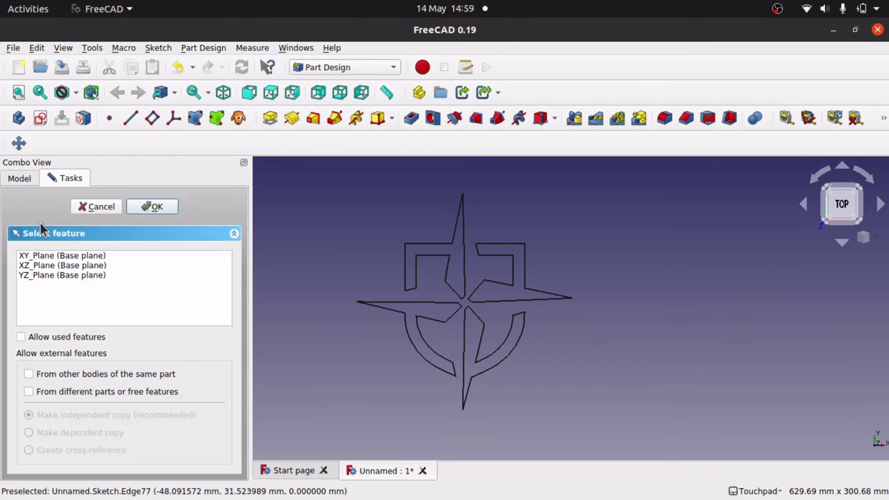
left_click(60, 258)
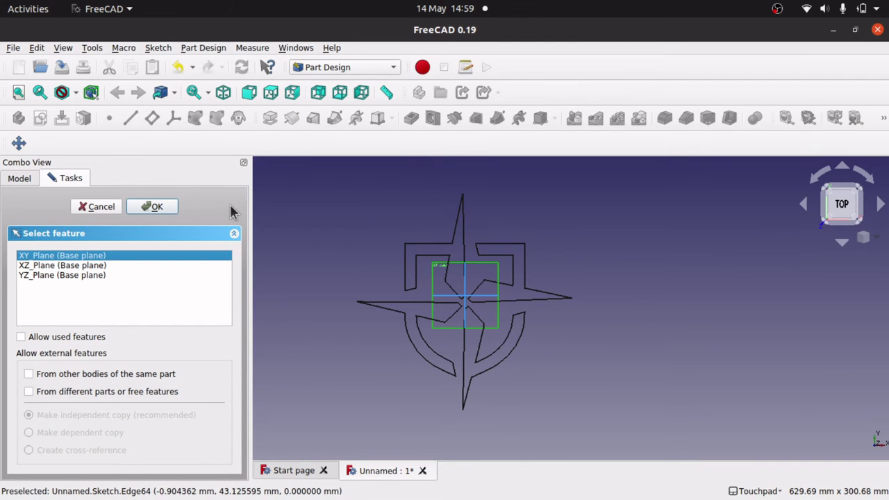
left_click(155, 207)
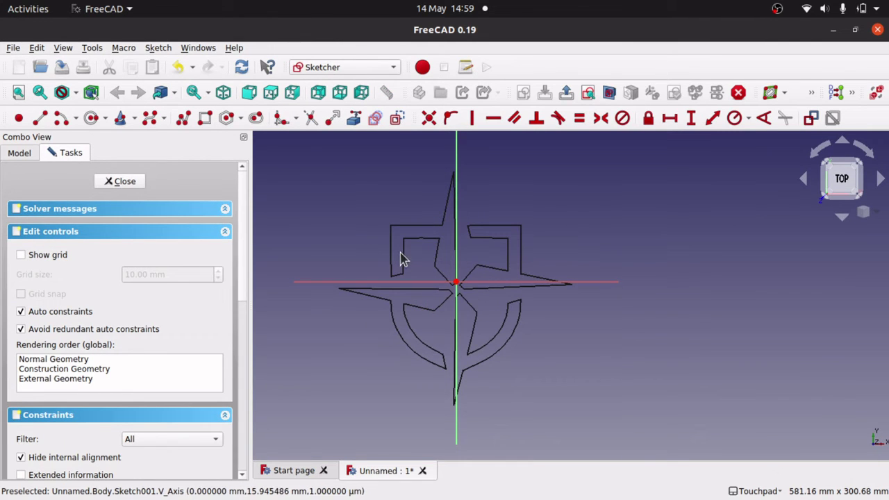
left_click(19, 154)
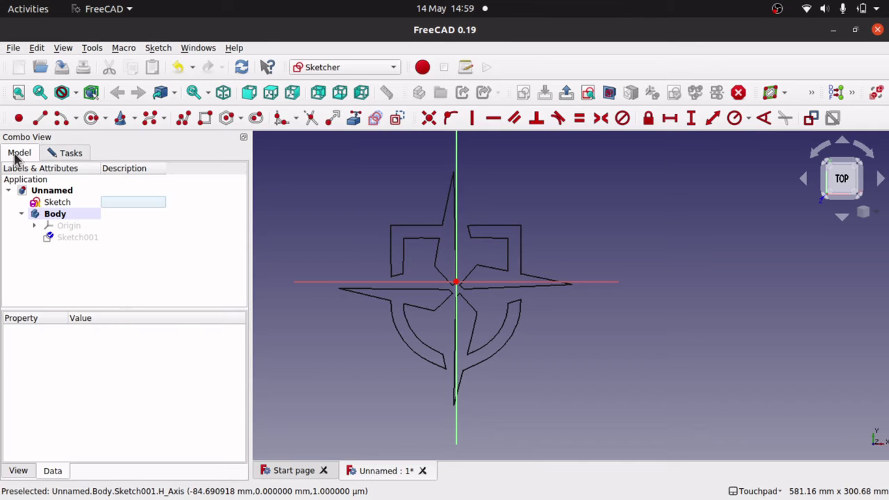
left_click(53, 201)
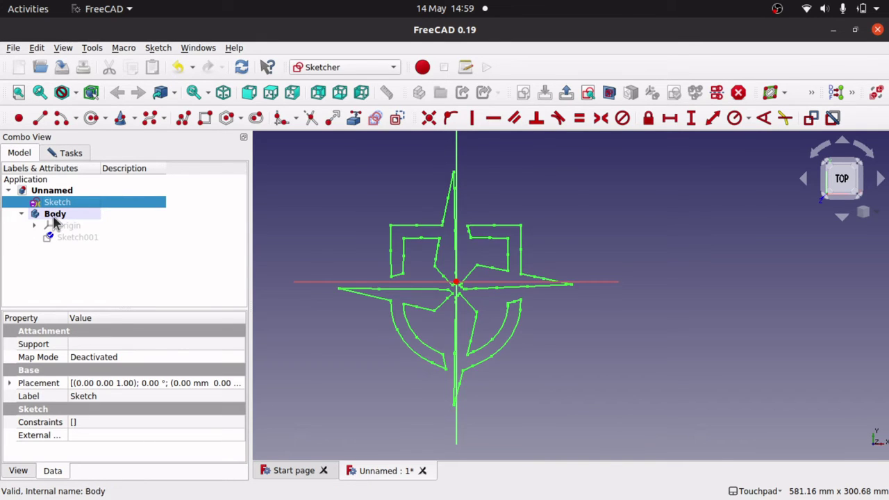
left_click(54, 215)
left_click(70, 154)
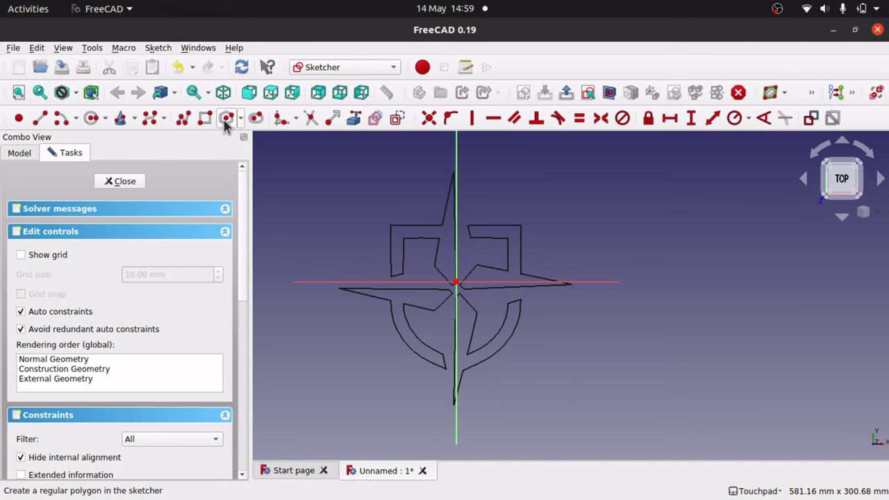
Draw a regular hexagon of about 139 mm radius centred on the origin around the logo, and pad it 10 mm.
left_click(226, 120)
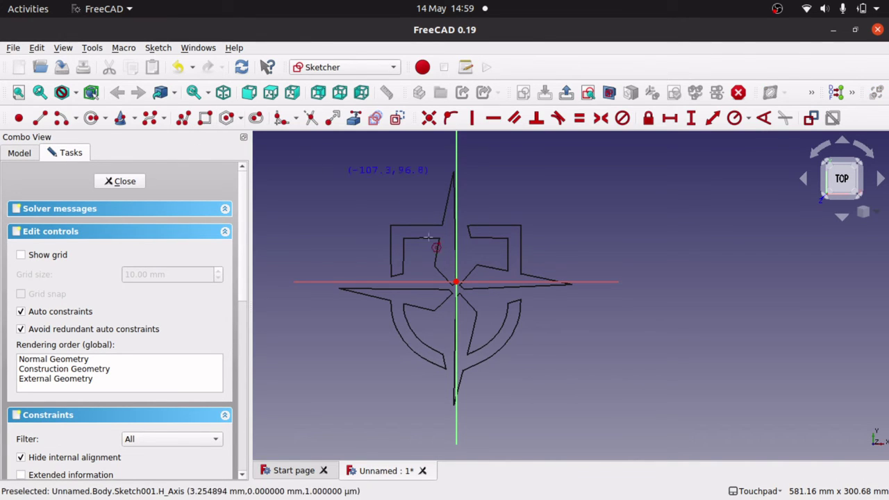
left_click(457, 286)
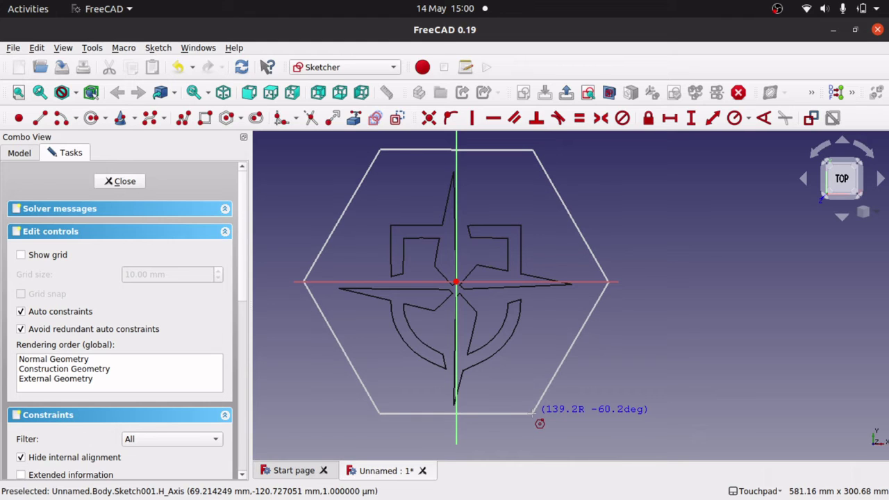
left_click(533, 415)
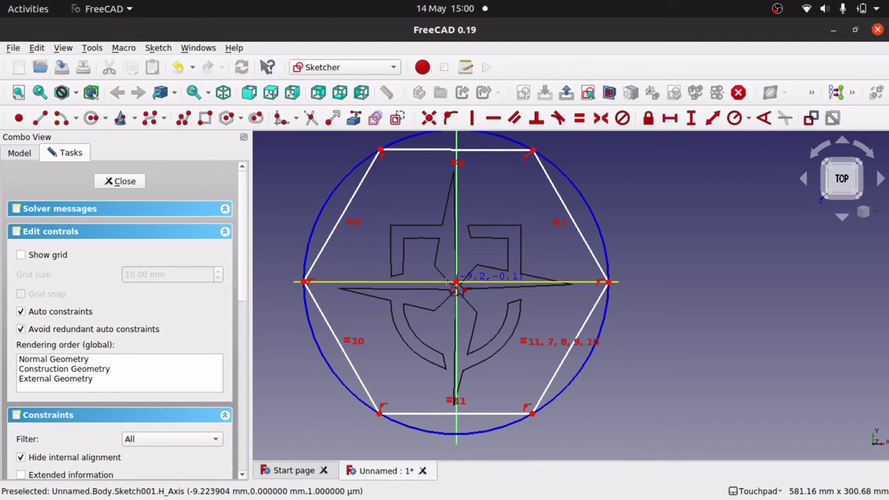
left_click(123, 180)
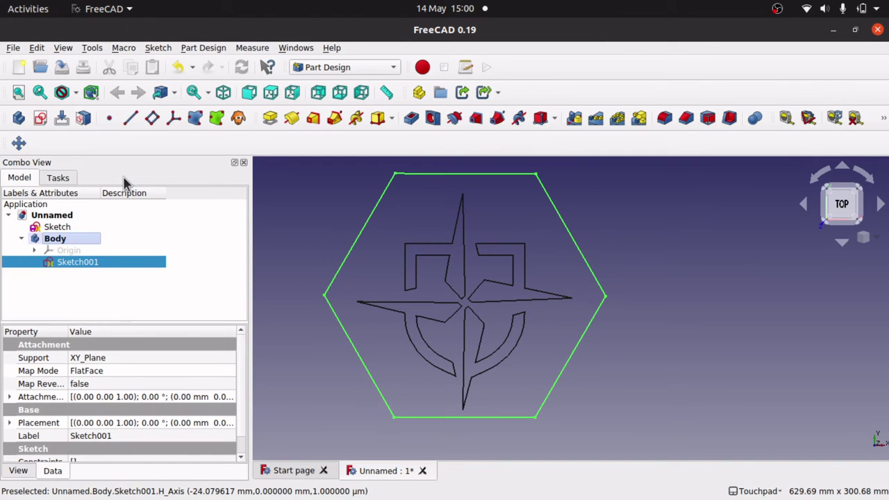
left_click(270, 119)
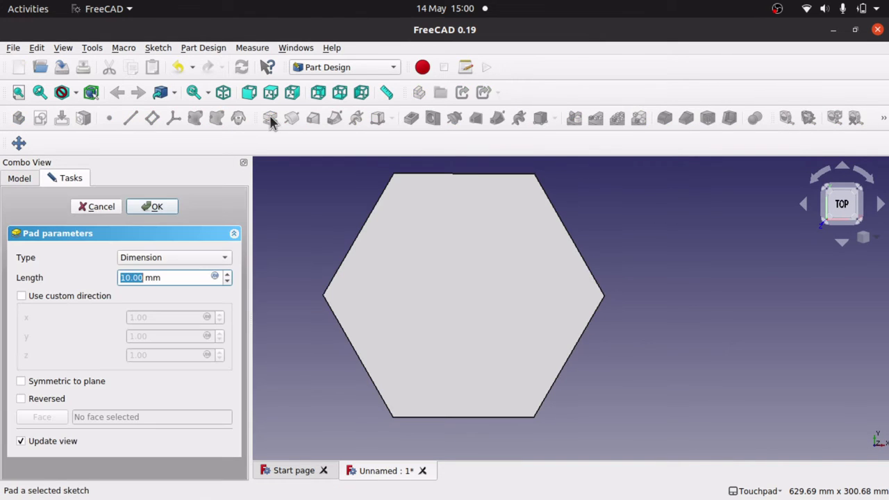
left_click(157, 207)
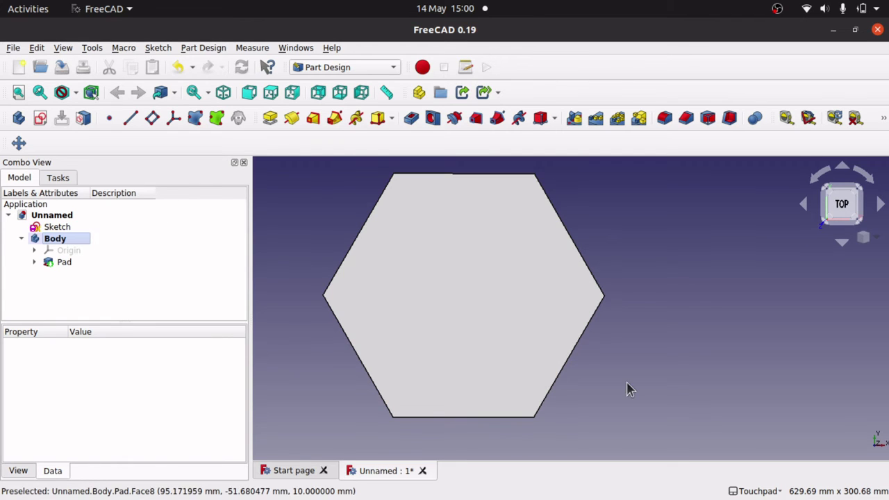
Move the logo sketch into the body that holds the hexagonal plate.
mouse_move(54, 231)
left_mouse_down()
mouse_move(85, 240)
mouse_move(75, 239)
left_mouse_up()
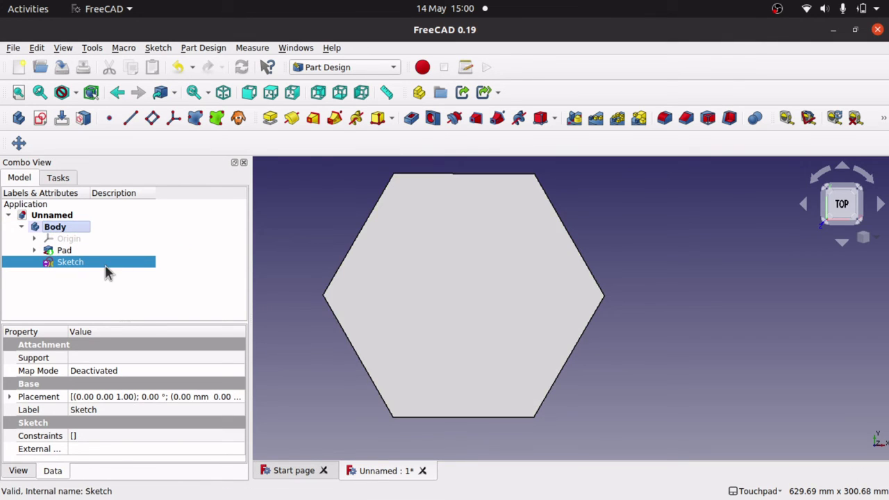
mouse_move(502, 291)
left_mouse_down("alt")
mouse_move(681, 346)
mouse_move(486, 280)
mouse_move(502, 327)
mouse_move(534, 341)
mouse_move(524, 324)
mouse_move(541, 327)
left_mouse_up("alt")
left_click(628, 342)
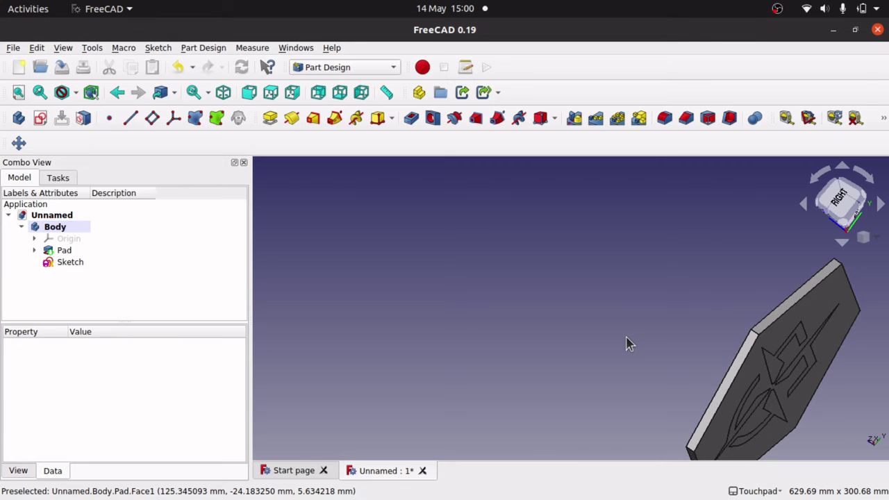
key("Left")
key("Left")
key("Left")
left_click_drag(627, 341, 808, 373, "alt")
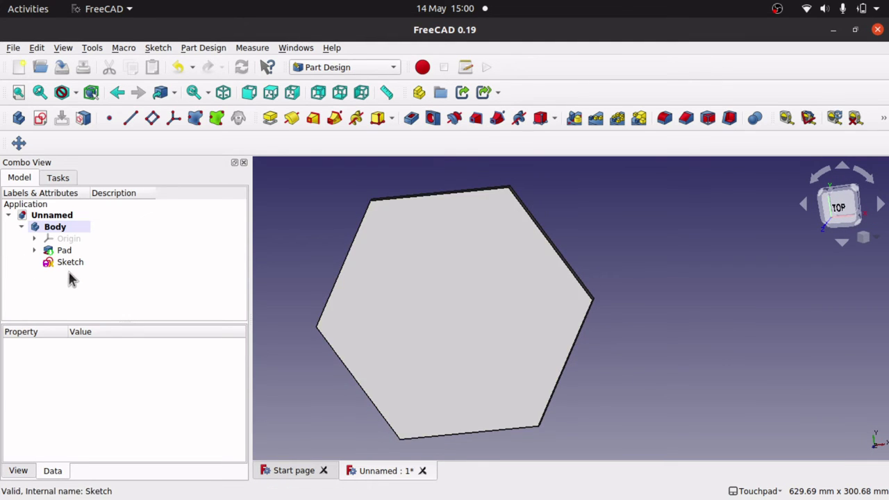
Attach the logo sketch to the upper face of the hexagonal plate using the Plane face attachment mode.
left_click(79, 268)
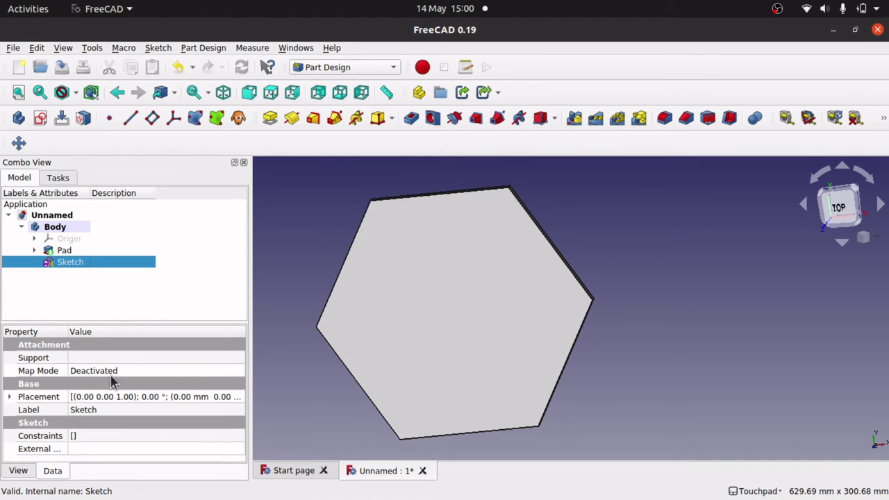
left_click(238, 371)
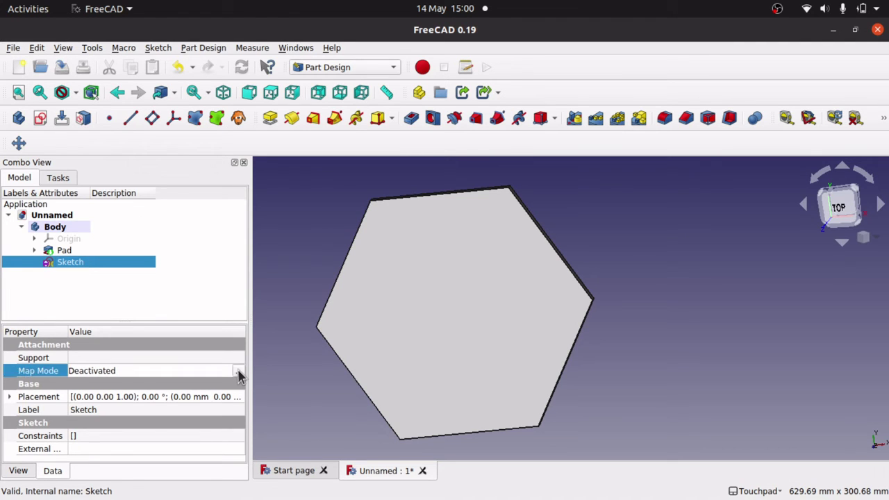
left_click(238, 371)
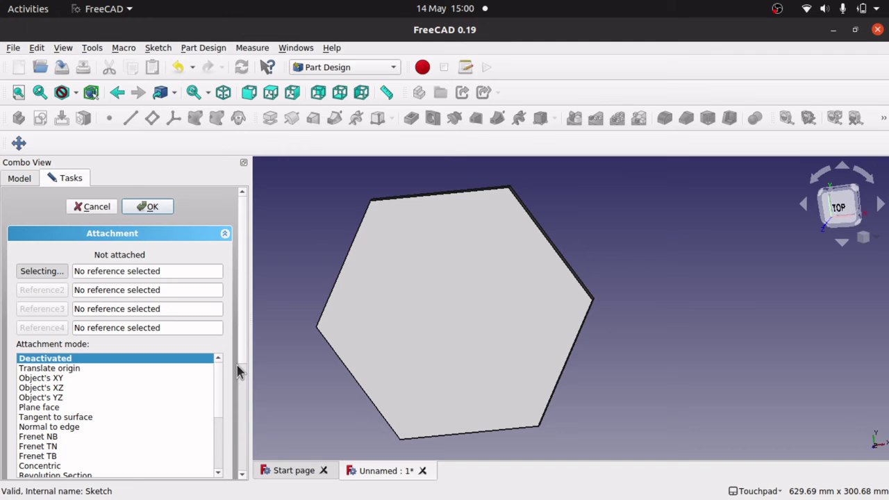
left_click(437, 294)
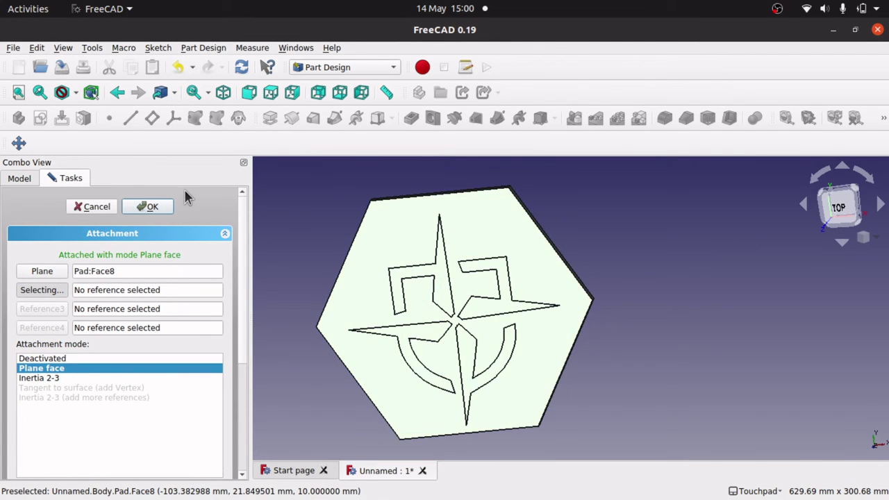
left_click(147, 208)
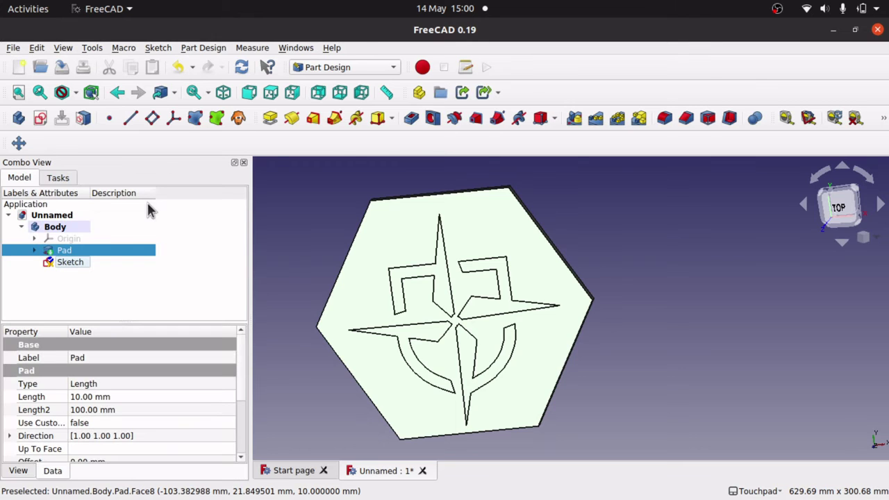
middle_click_drag(367, 191, 538, 276)
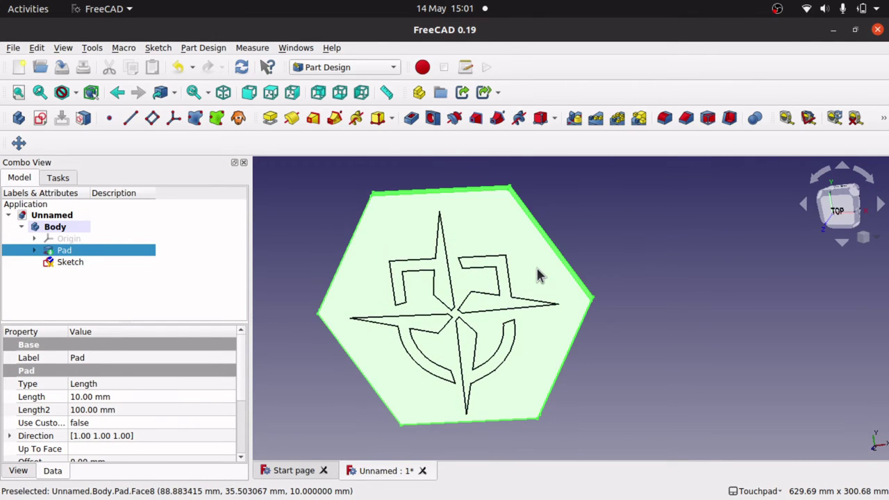
right_click(540, 276)
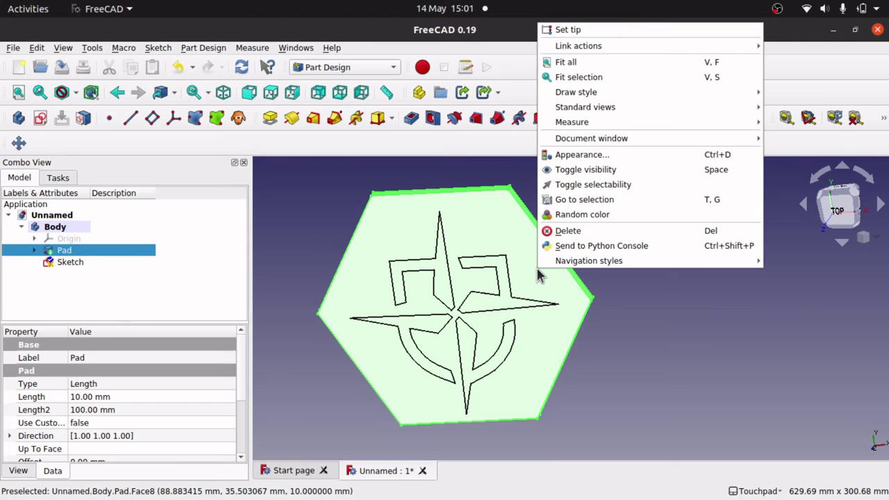
left_click(638, 78)
mouse_move(635, 83)
middle_mouse_down()
mouse_move(572, 363)
mouse_move(639, 289)
mouse_move(629, 297)
middle_mouse_up()
scroll(630, 299, "up", 5)
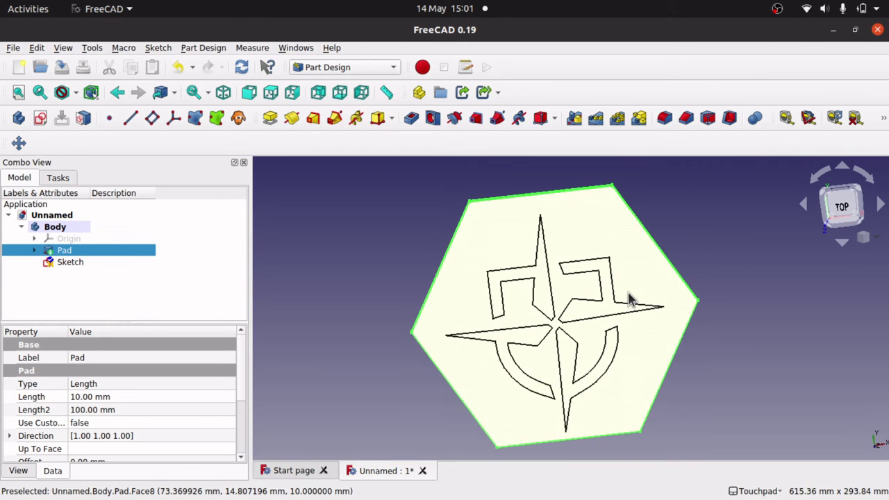
scroll(630, 298, "down", 1)
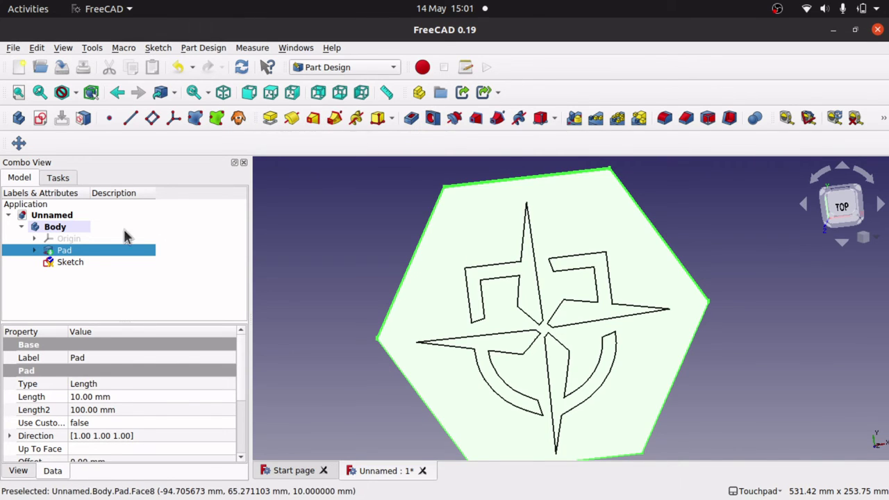
Try cutting the logo sketch into the hexagonal plate as a pocket, first 5 mm deep and then with type Through all.
left_click(47, 265)
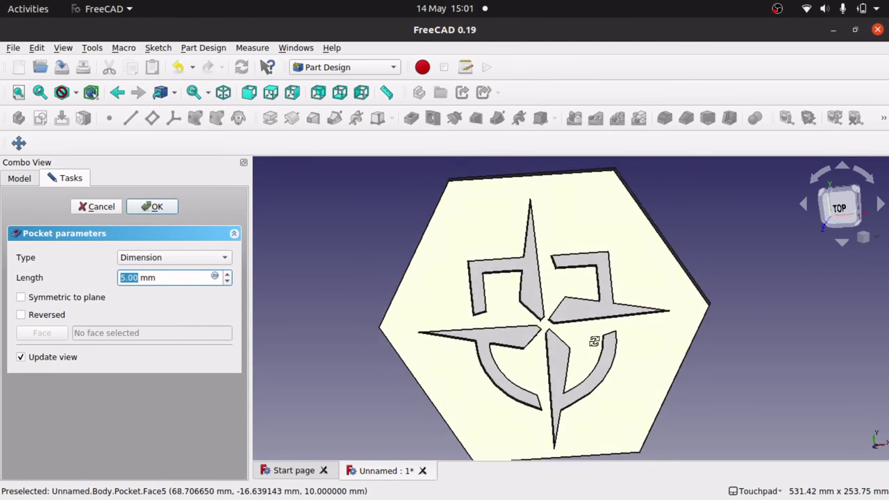
mouse_move(500, 292)
middle_mouse_down()
mouse_move(477, 338)
mouse_move(355, 342)
mouse_move(621, 312)
mouse_move(683, 377)
mouse_move(625, 326)
mouse_move(601, 326)
middle_mouse_up()
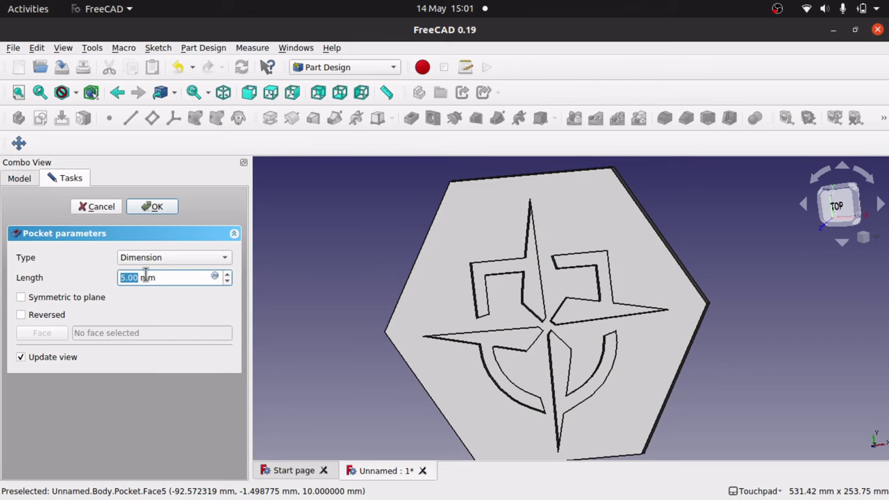
left_click(178, 258)
key("Escape")
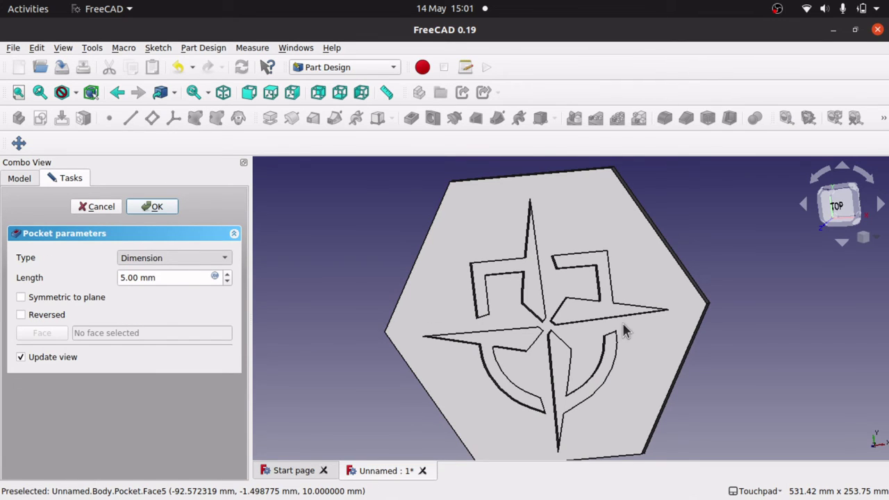
key("Down")
middle_click_drag(679, 302, 641, 308)
key("2")
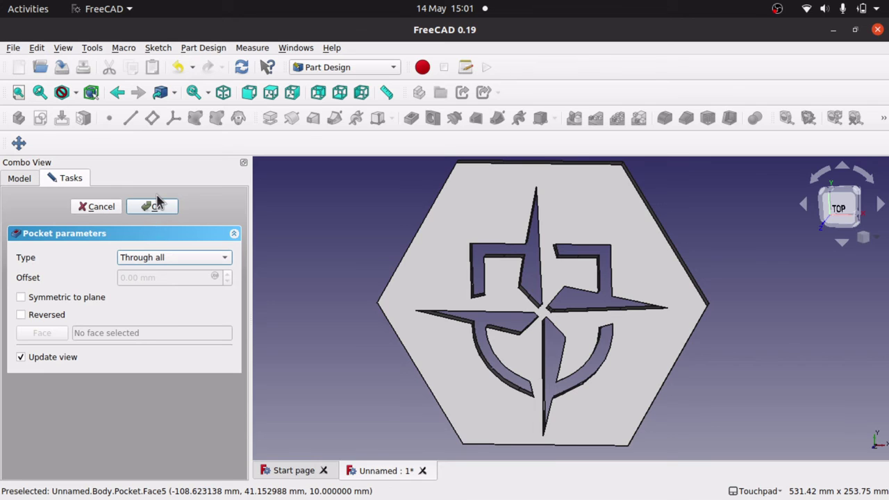
left_click(96, 208)
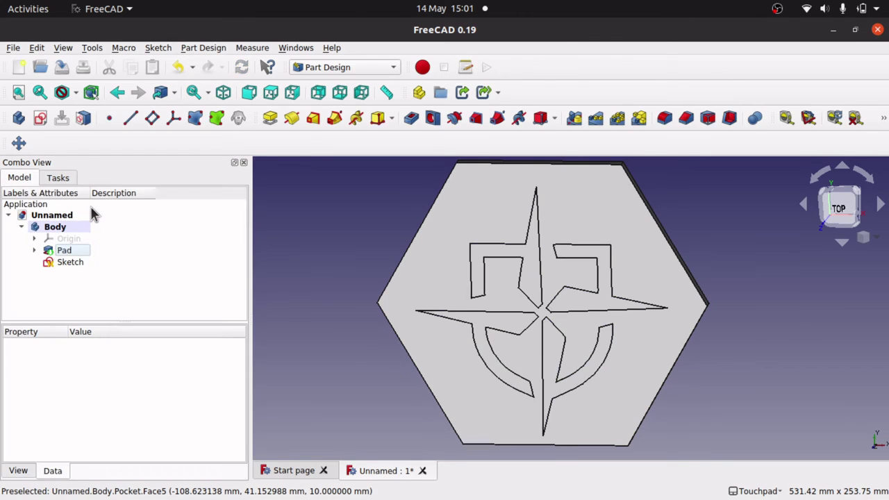
Pad the logo sketch 10 mm up from the face of the hexagonal plate.
left_click(67, 264)
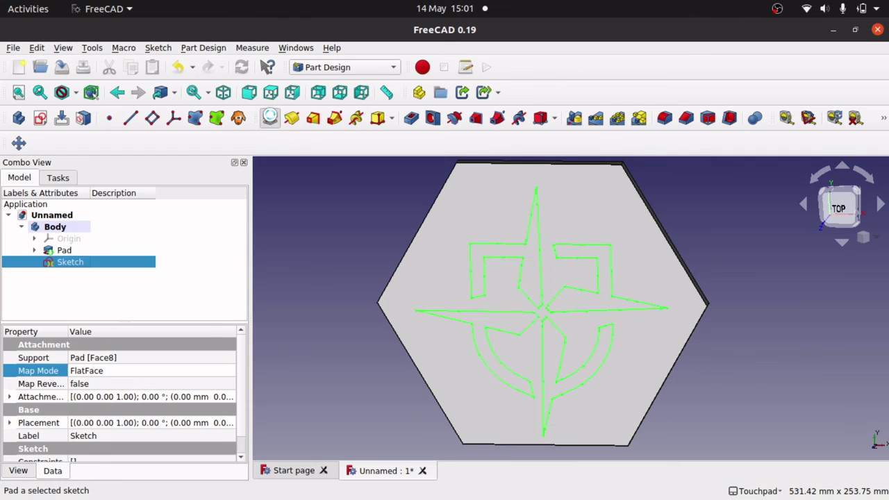
left_click(270, 116)
left_click_drag(550, 224, 466, 294, "alt")
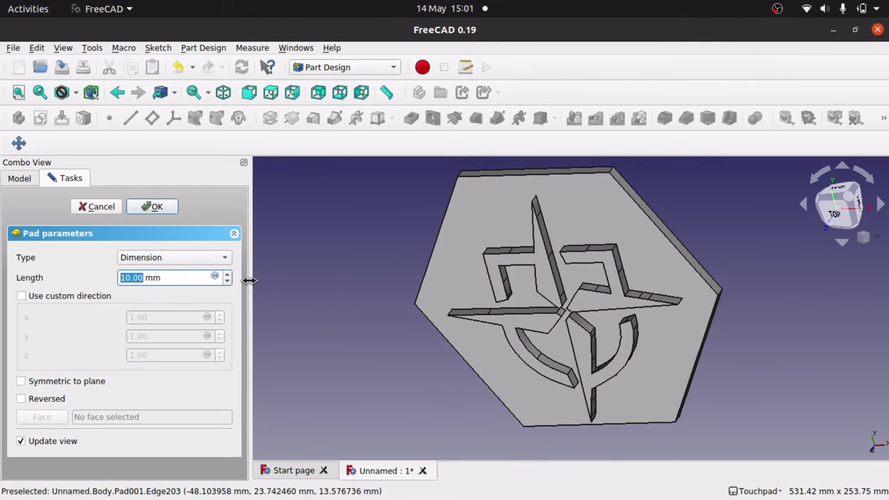
left_click_drag(586, 288, 653, 267, "alt")
left_click(157, 208)
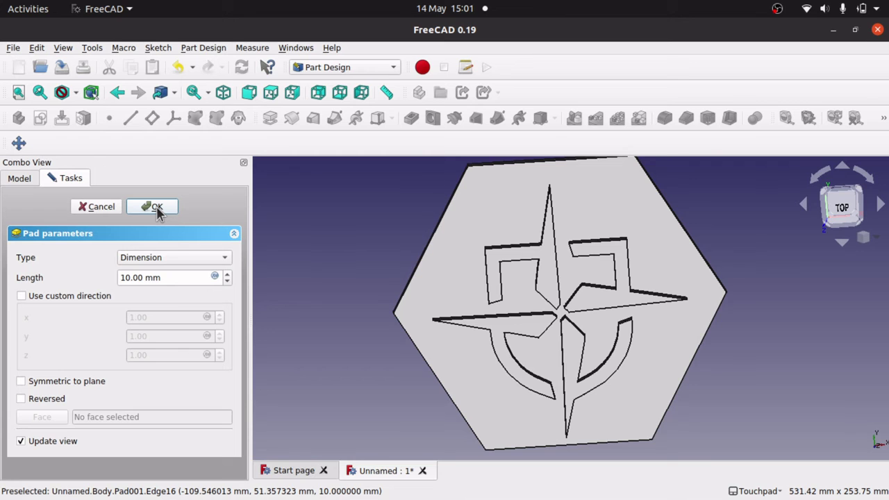
Delete the raised logo pad, the hexagonal plate pad and the hexagon sketch, keeping only the logo sketch in the body.
mouse_move(441, 312)
left_mouse_down("alt")
mouse_move(461, 298)
mouse_move(435, 322)
mouse_move(538, 200)
mouse_move(574, 174)
mouse_move(578, 214)
mouse_move(564, 271)
mouse_move(526, 324)
mouse_move(655, 324)
mouse_move(455, 308)
left_mouse_up("alt")
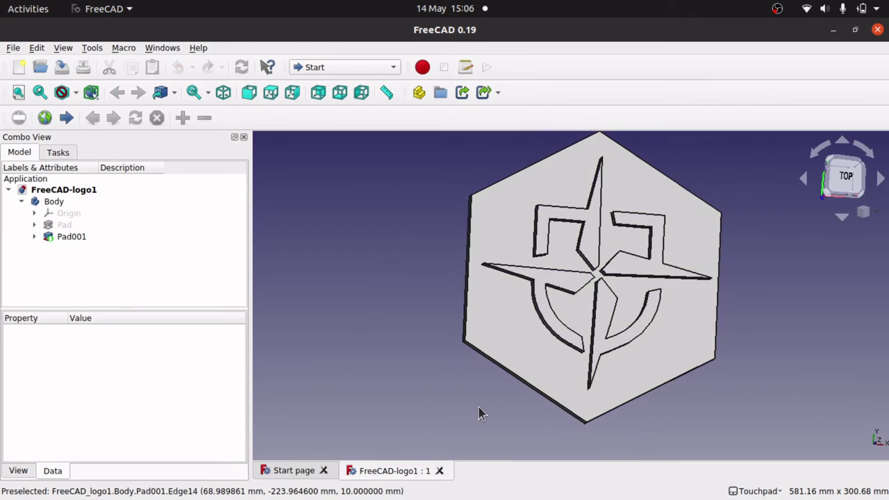
mouse_move(664, 301)
left_mouse_down("alt")
mouse_move(526, 308)
mouse_move(683, 297)
mouse_move(671, 246)
mouse_move(650, 309)
mouse_move(497, 287)
mouse_move(651, 307)
left_mouse_up("alt")
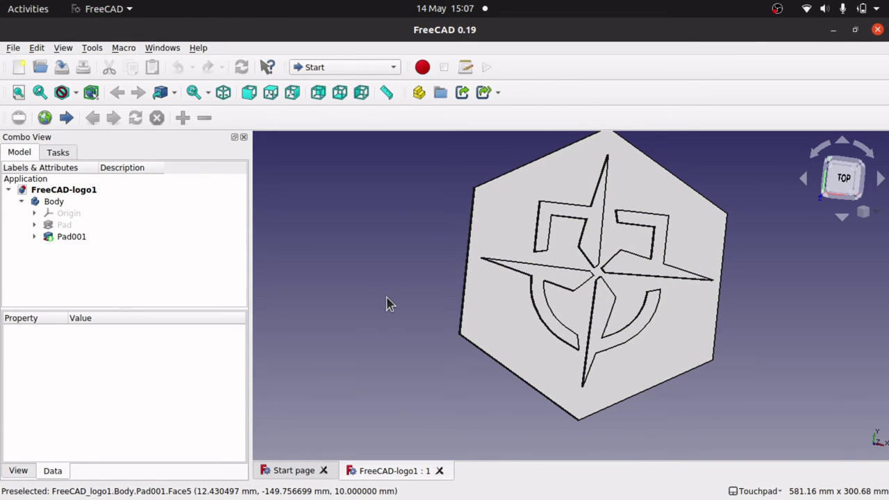
left_click(68, 237)
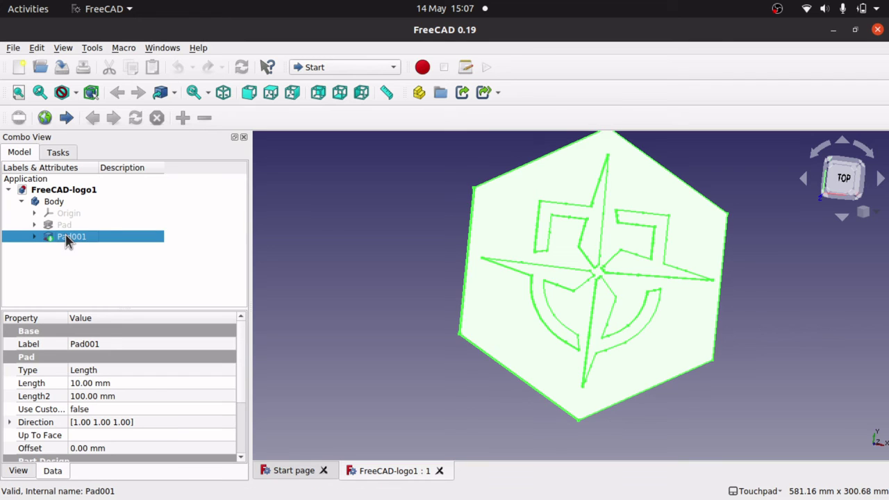
key("Delete")
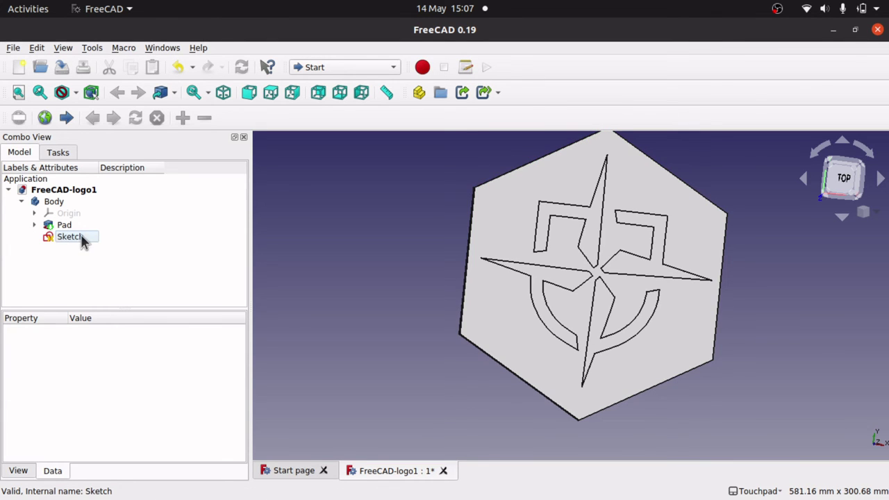
left_click(66, 226)
key("Delete")
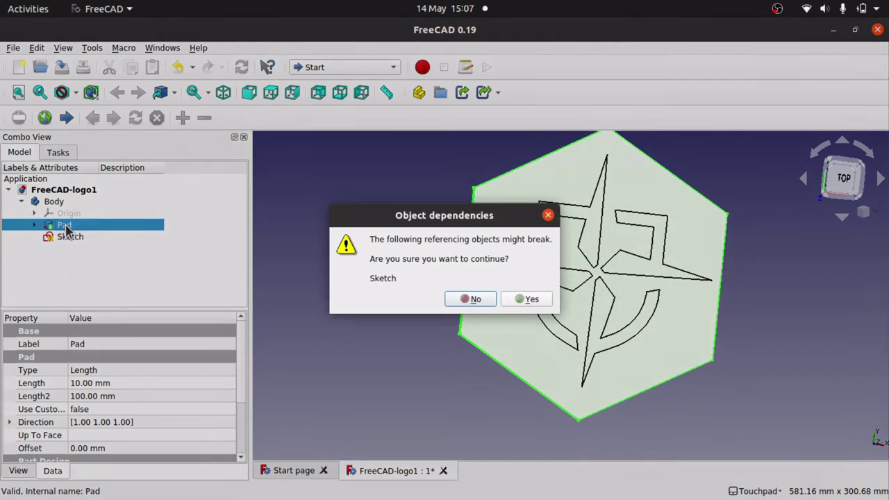
left_click(527, 299)
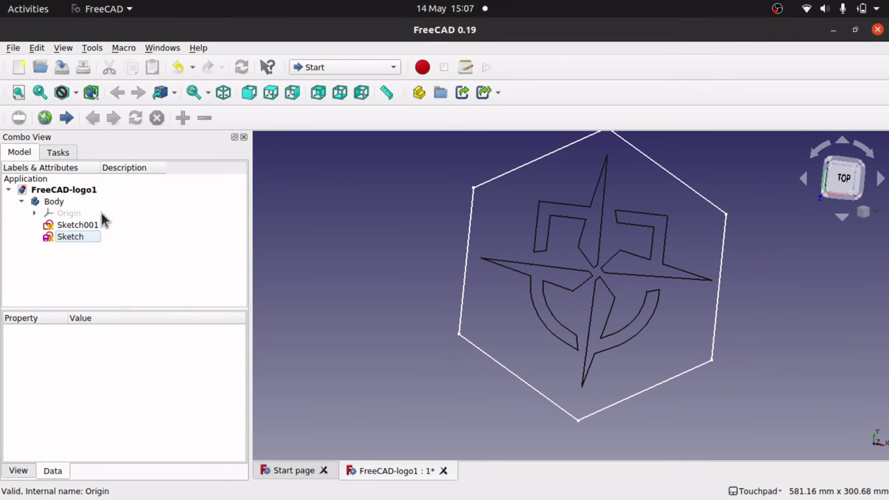
left_click(81, 224)
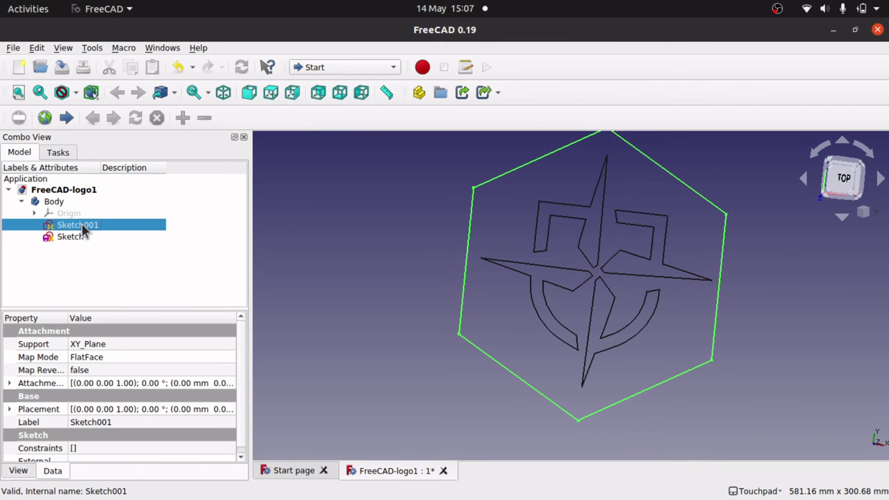
key("Delete")
Move the logo sketch out of the body to the document root and delete the empty body.
left_click(59, 213)
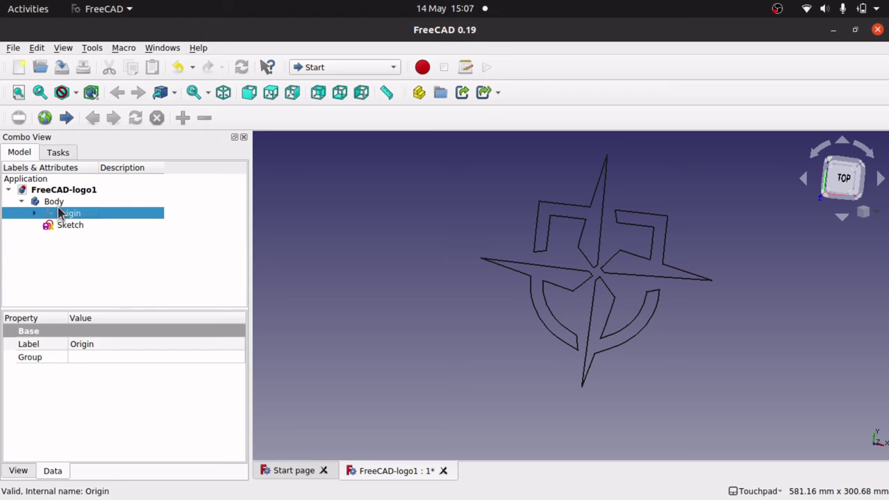
mouse_move(60, 226)
left_mouse_down()
mouse_move(119, 197)
mouse_move(90, 191)
left_mouse_up()
left_click(54, 215)
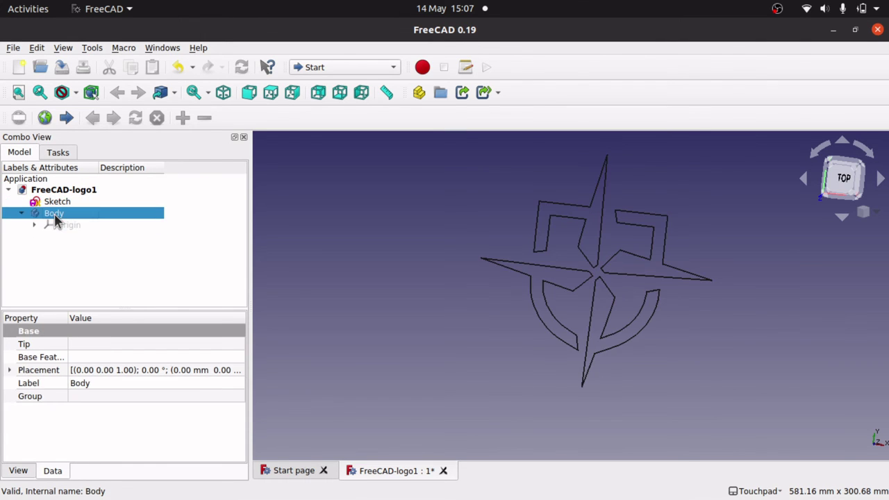
key("Delete")
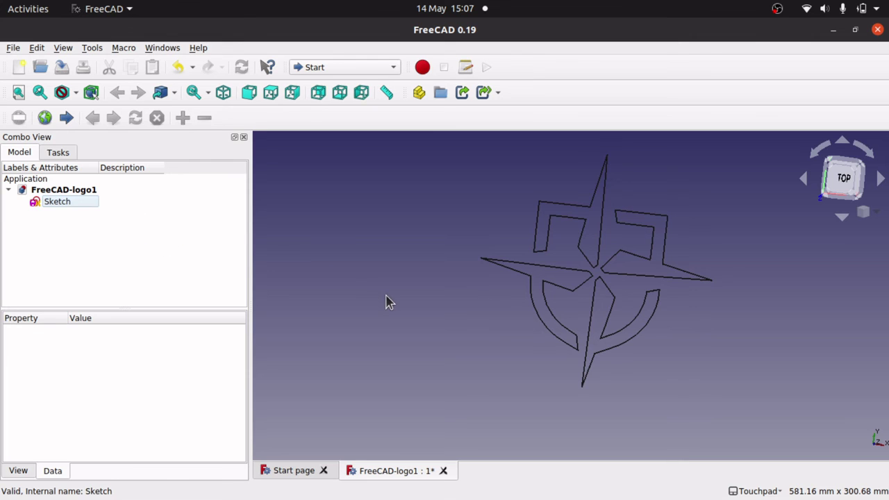
Extrude the logo sketch 10 mm along its normal as a solid with the Part workbench's Extrude tool.
left_click(311, 69)
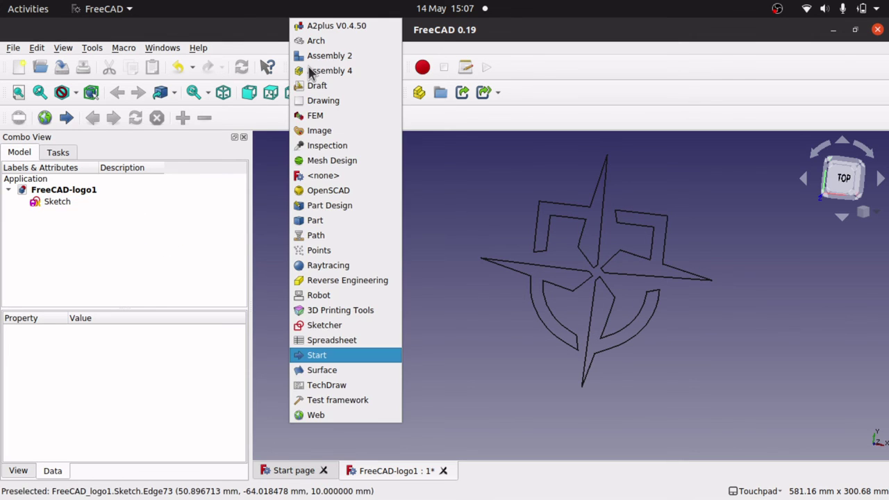
left_click(333, 220)
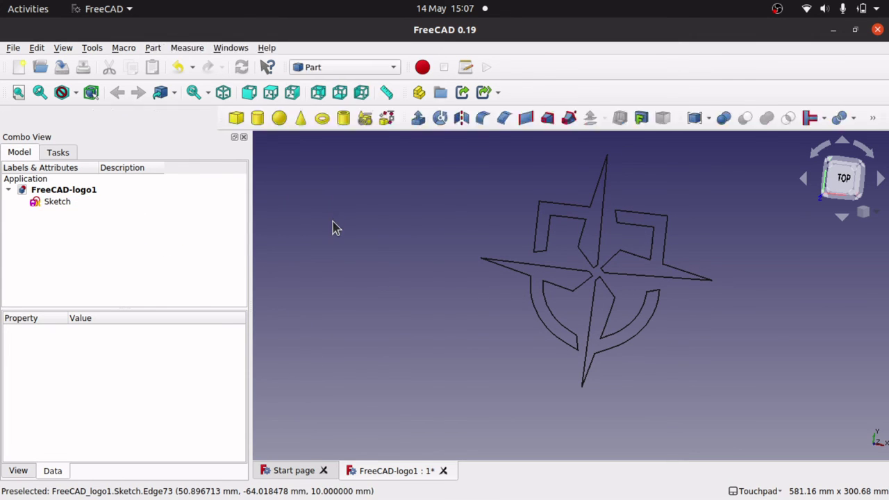
left_click(58, 207)
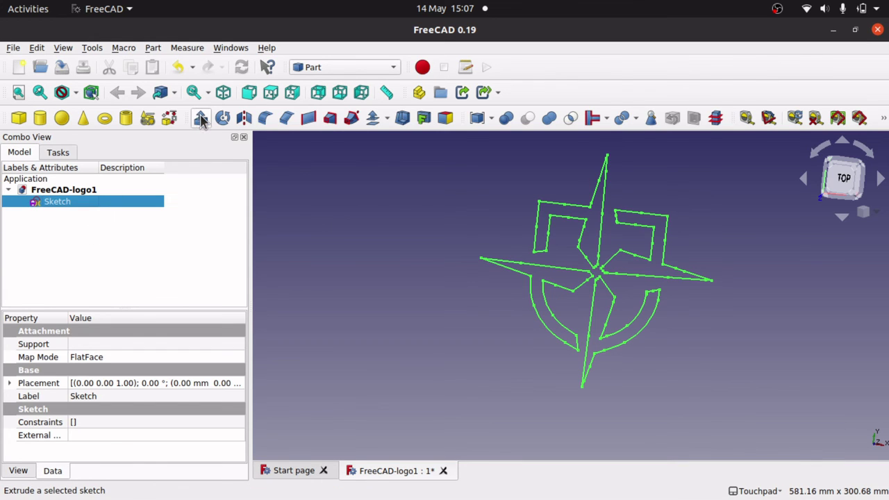
left_click(153, 48)
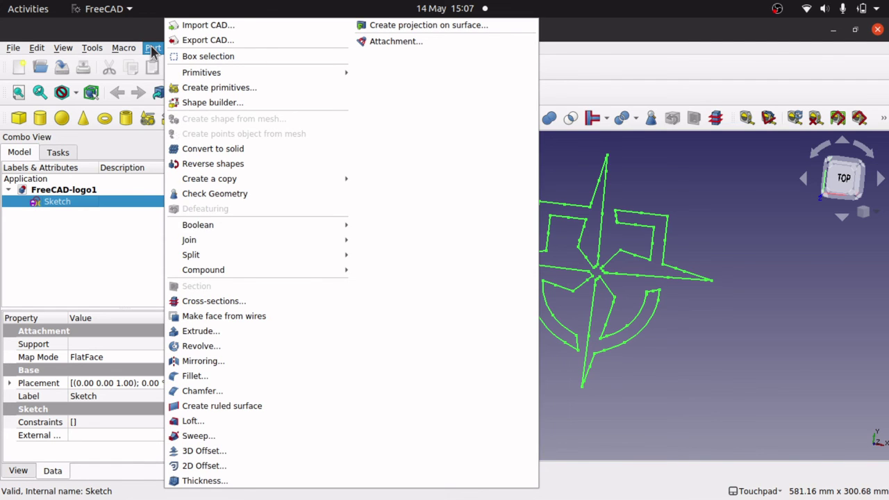
left_click(230, 331)
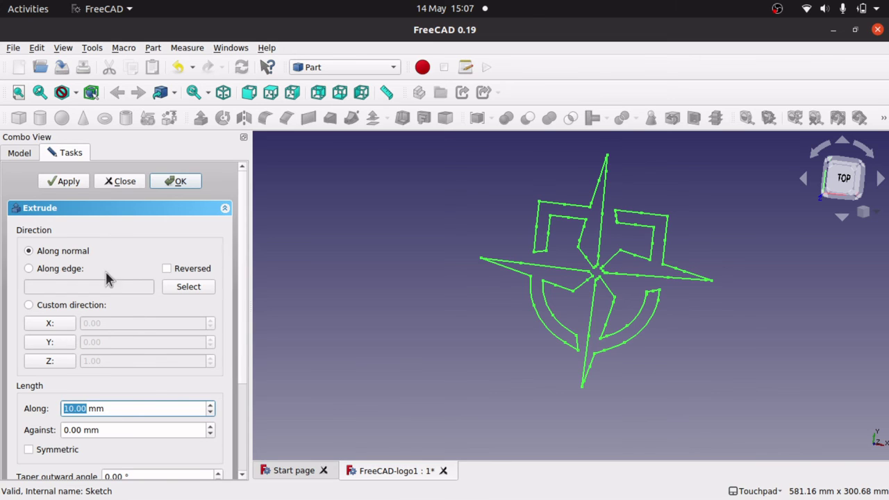
left_click(240, 340)
scroll(236, 396, "down", 3)
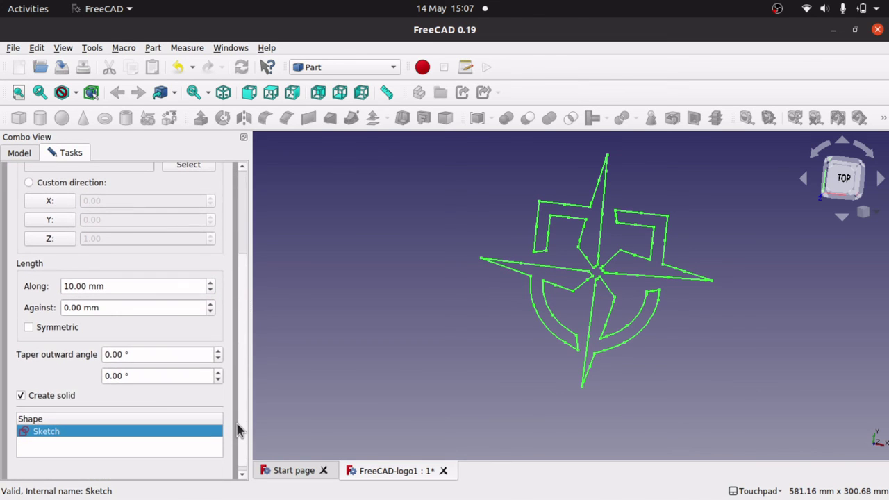
scroll(244, 433, "up", 5)
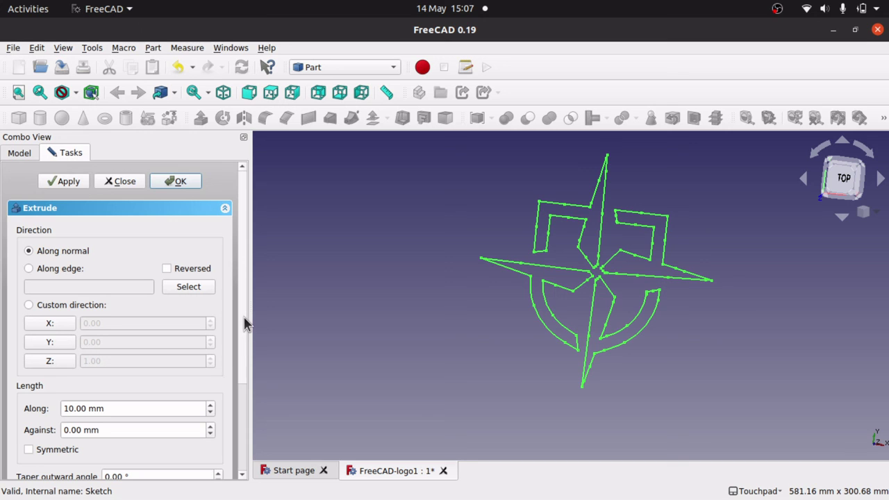
left_click(185, 184)
left_click_drag(647, 348, 506, 211)
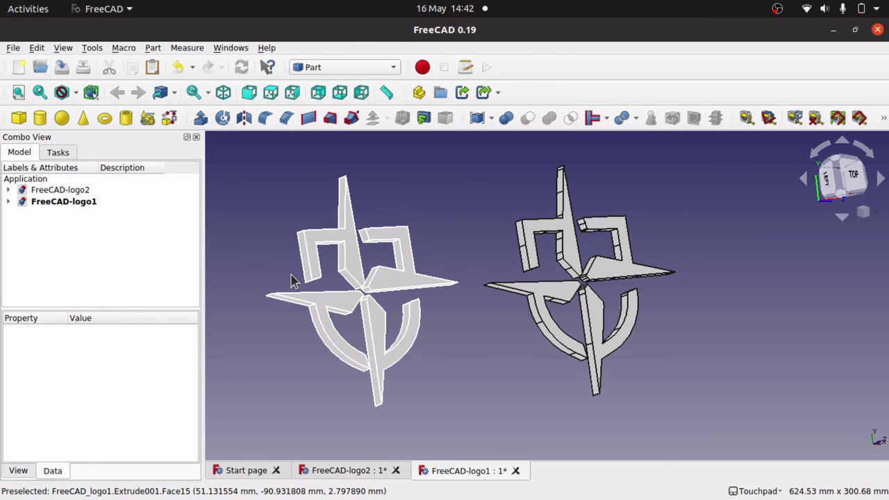
middle_click_drag(278, 278, 507, 213)
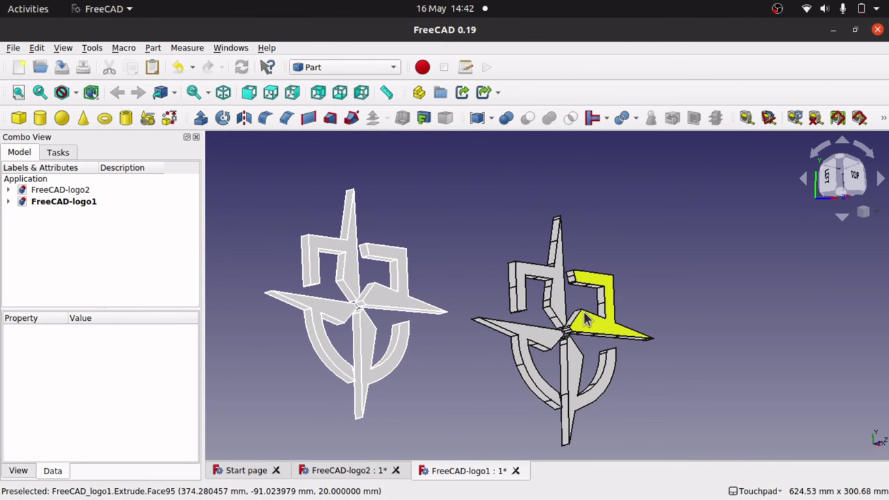